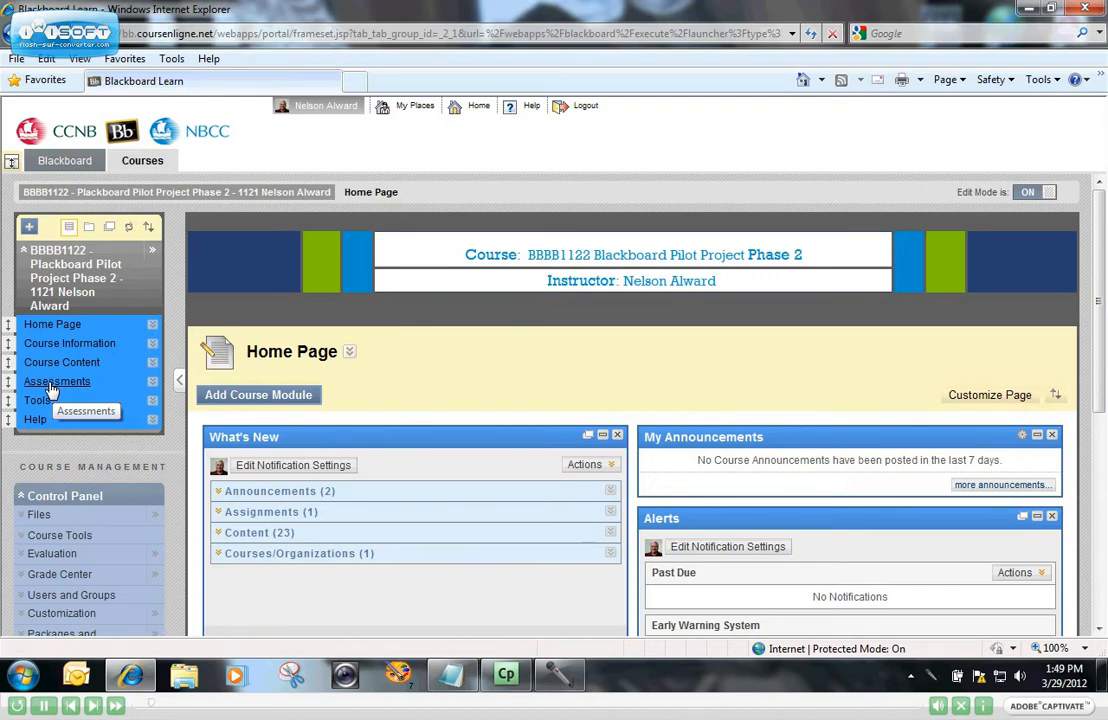
Go to Assessments > Quizzes & Tests and show the assessment types available to create.
click(53, 383)
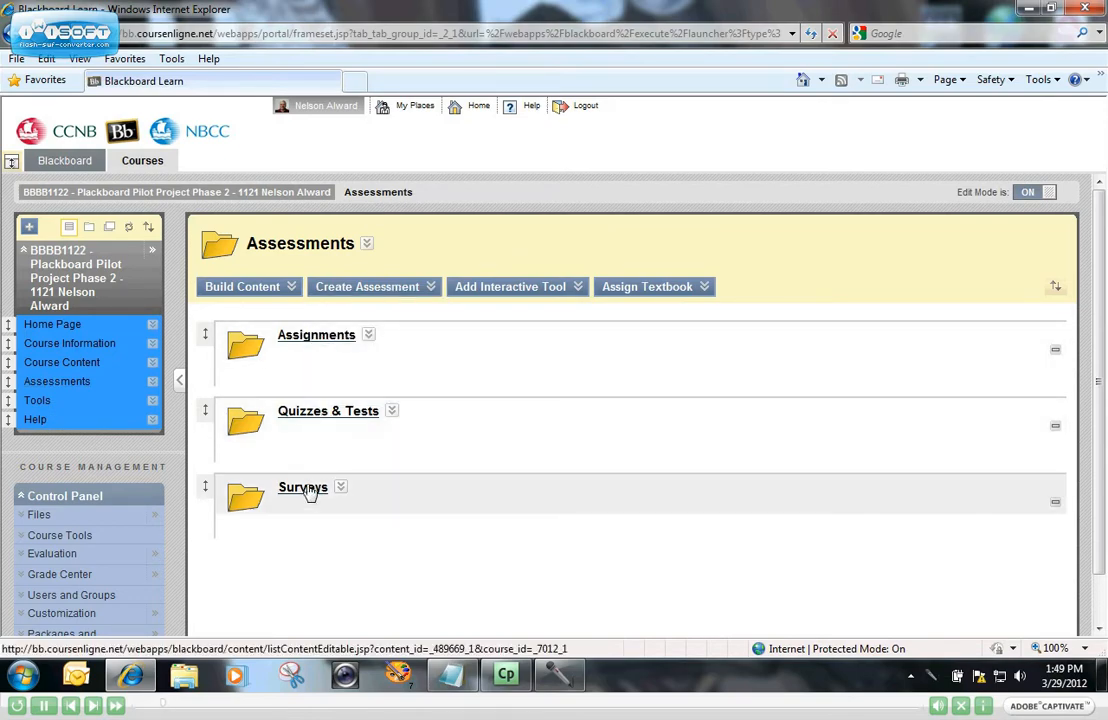
click(316, 418)
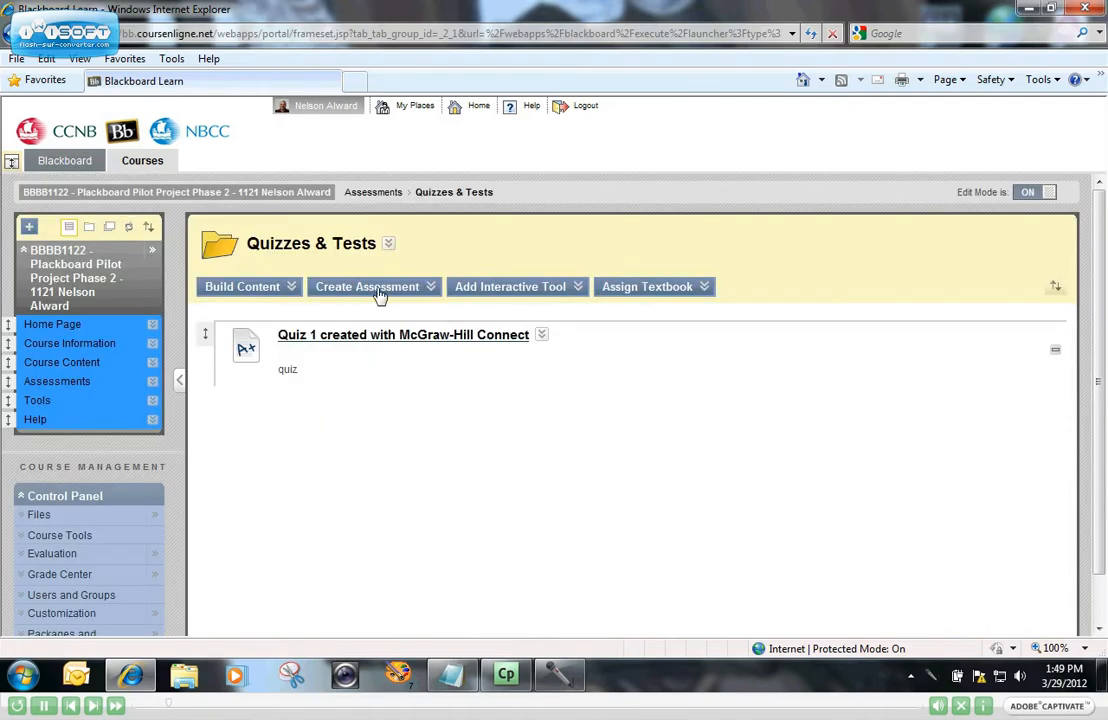
click(381, 289)
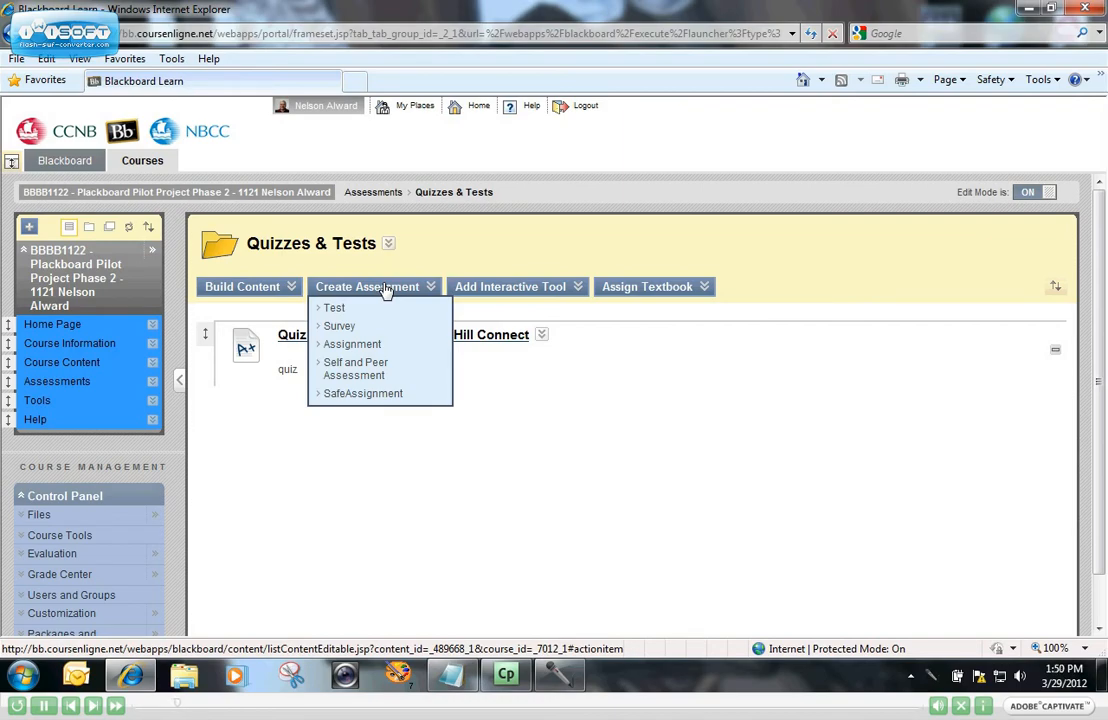
Add a test using the existing Rock and Roll Music test and submit it.
click(335, 311)
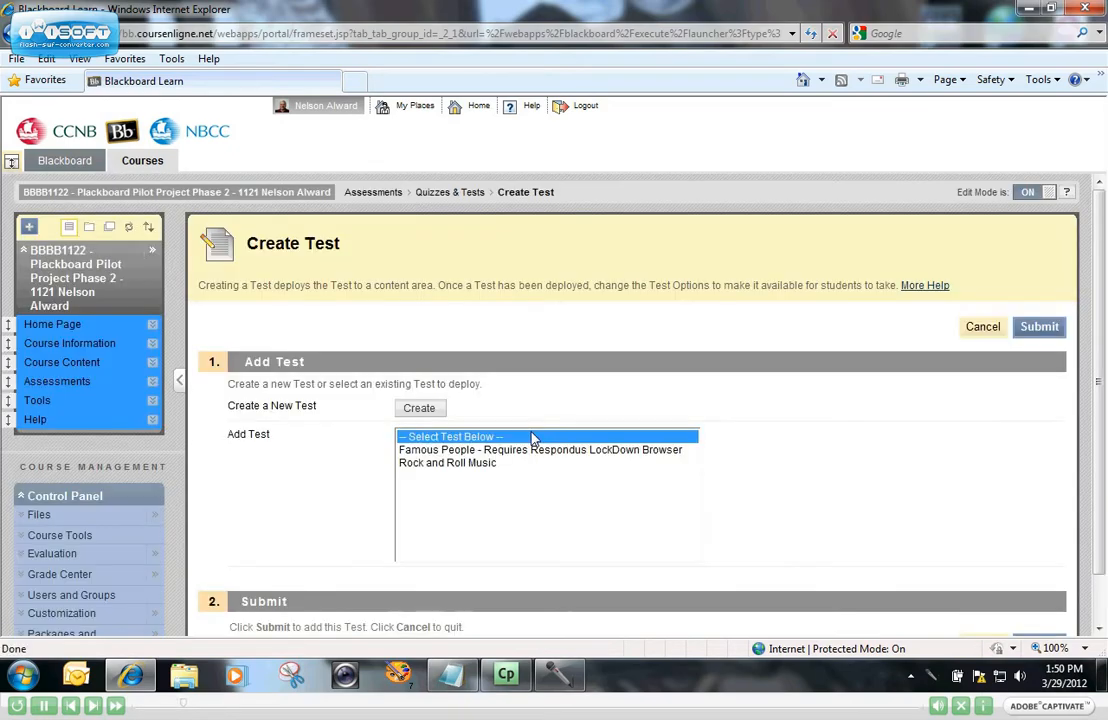
click(453, 463)
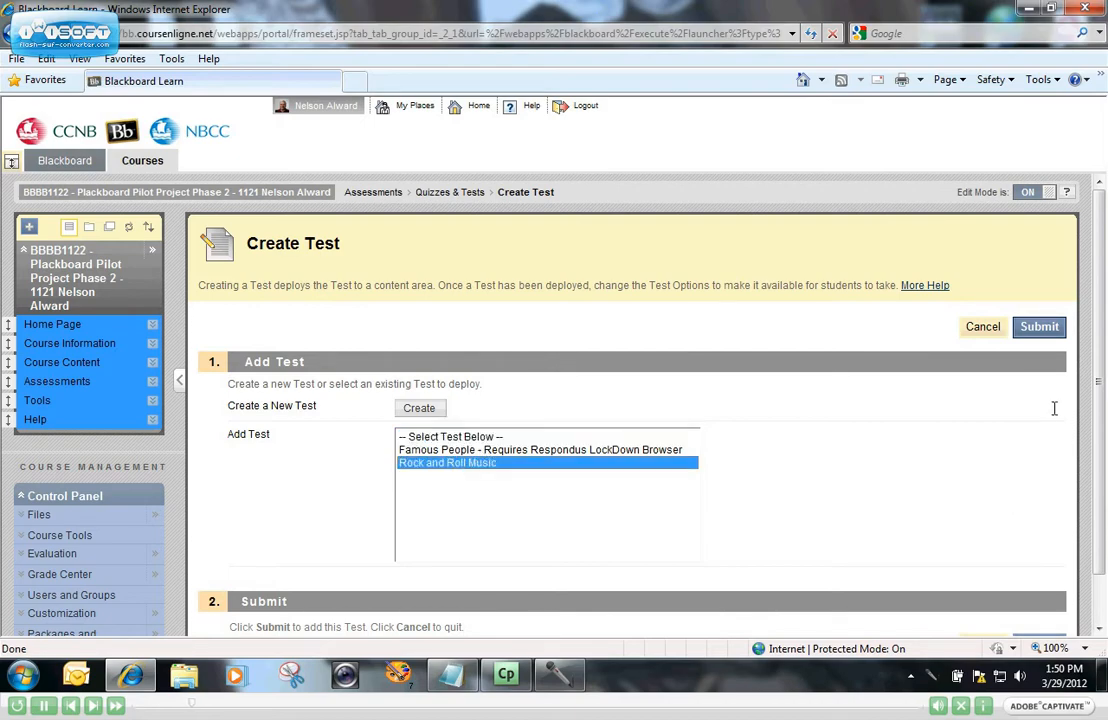
click(1040, 328)
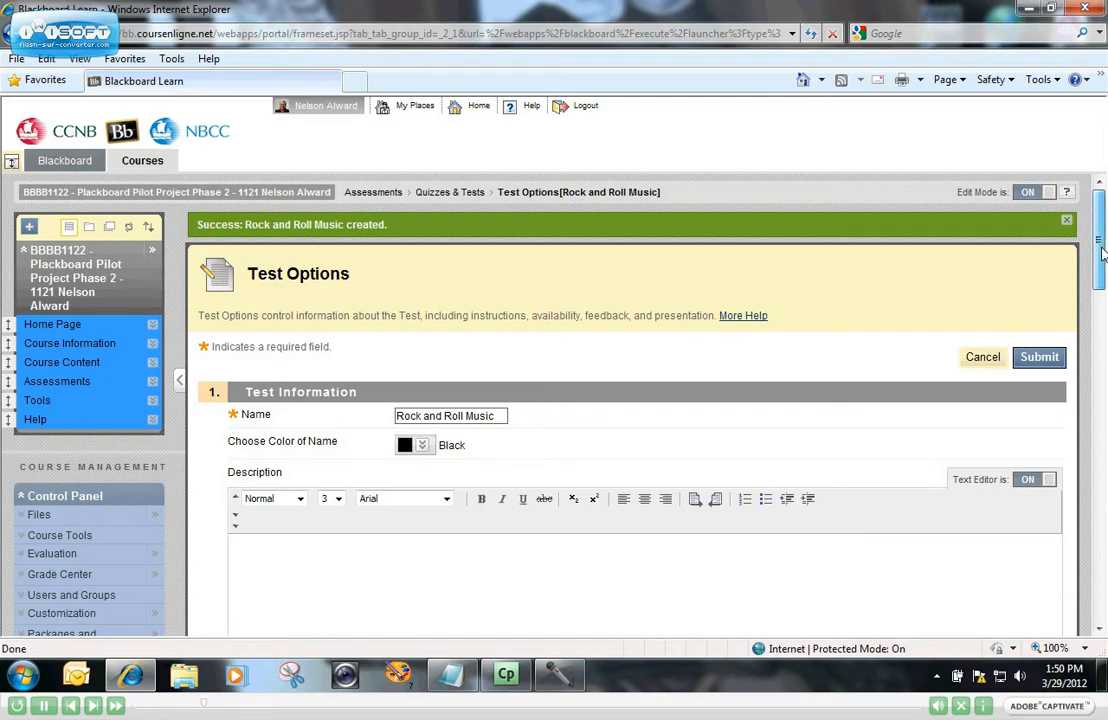
Enter 'Test your knowledge of Rock and Roll' as the test description.
scroll(1103, 255, down, 2)
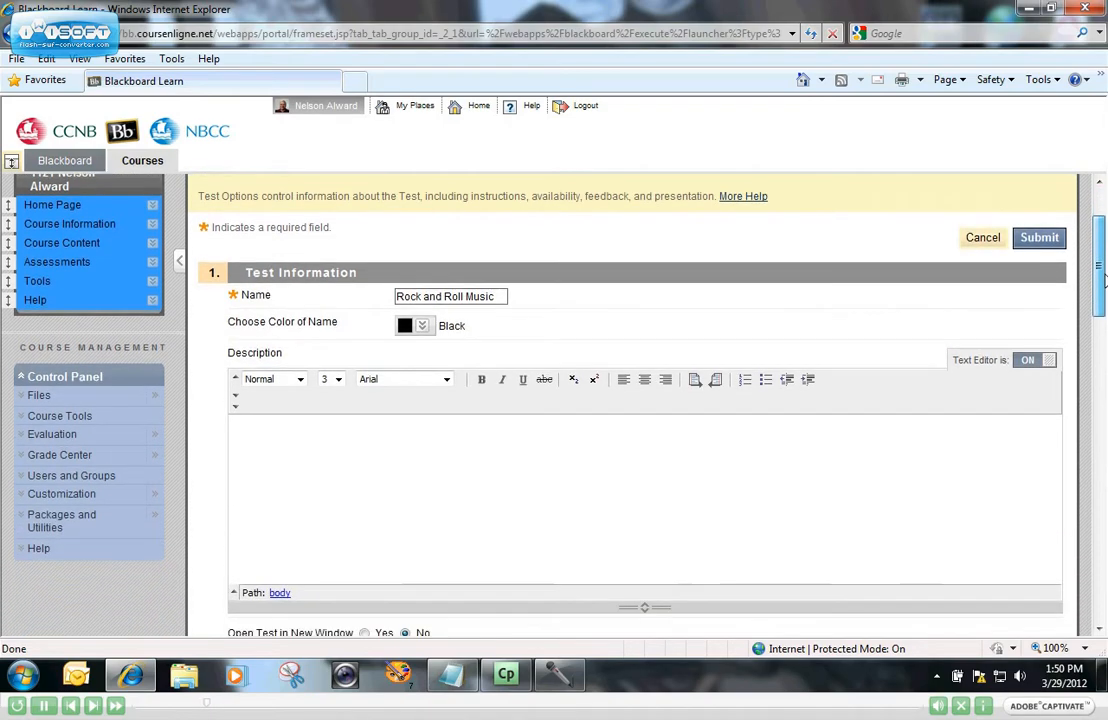
click(298, 429)
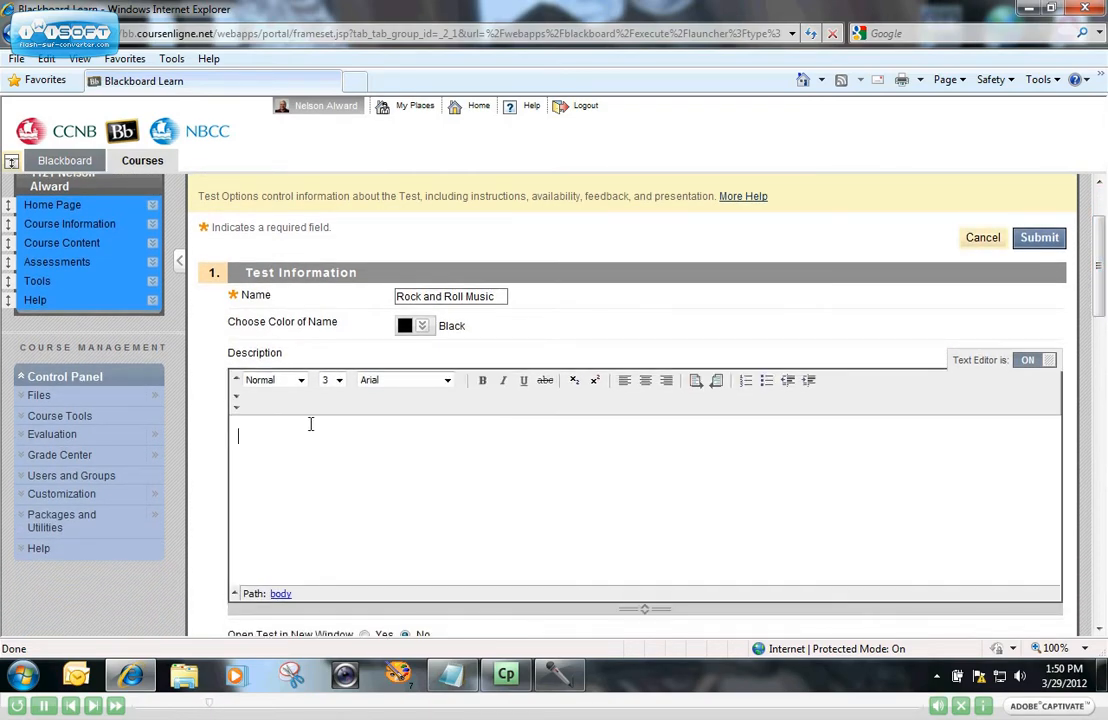
text(Test your knowledge of Ro)
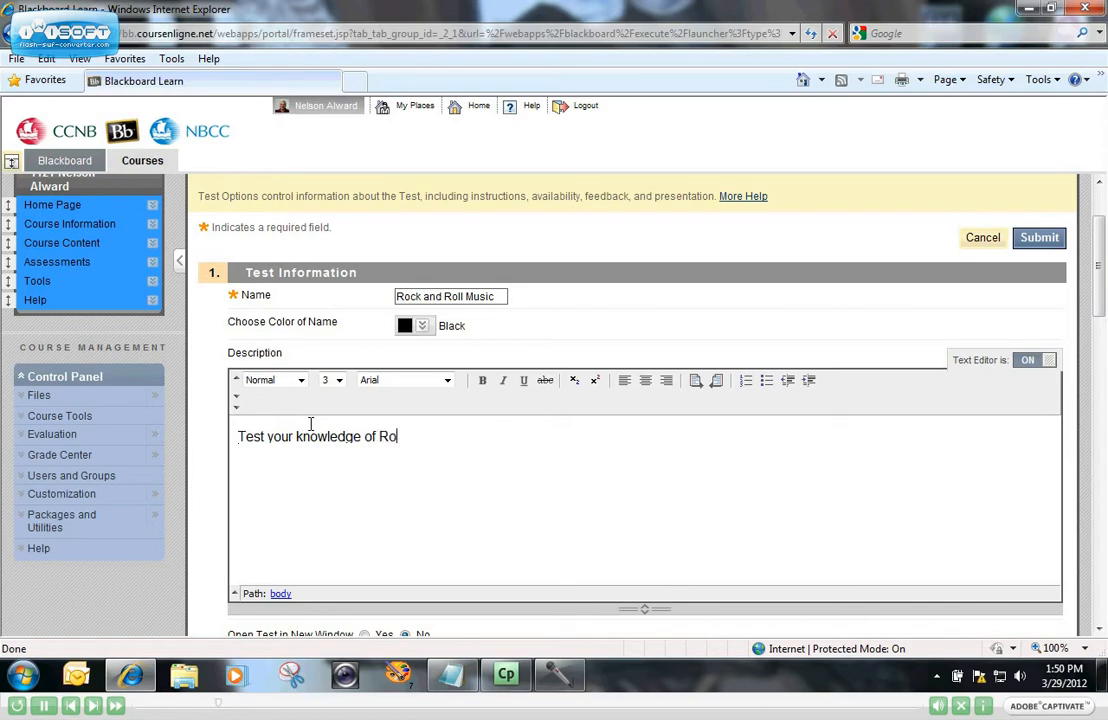
text(ck and Roll)
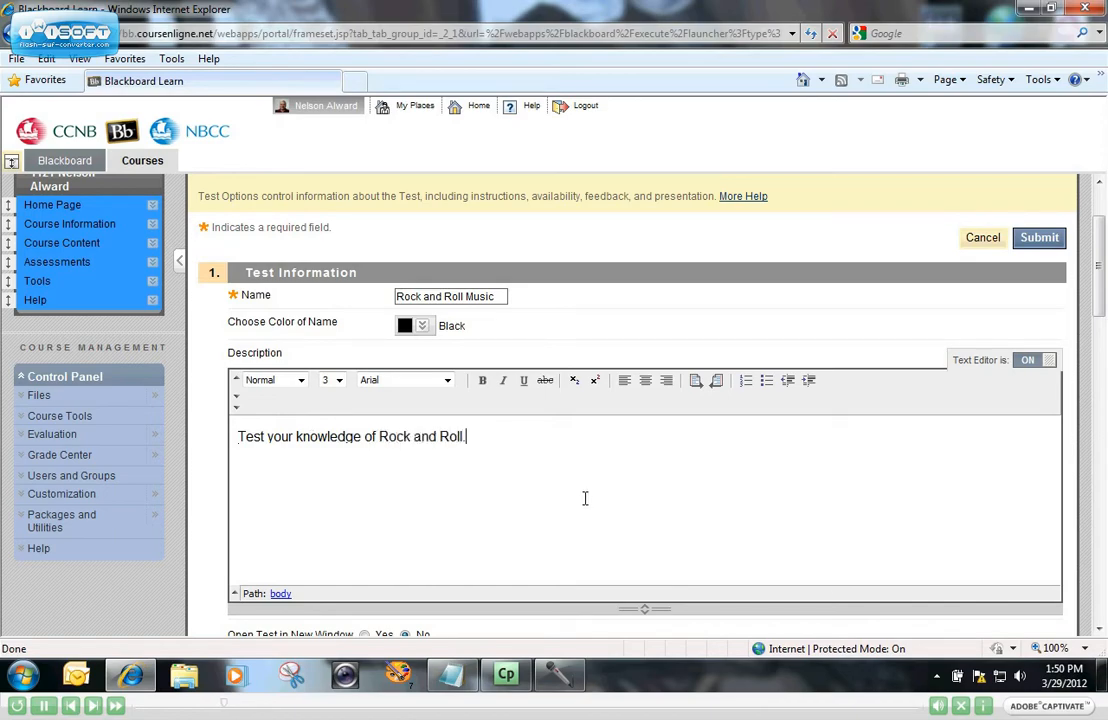
scroll(585, 494, down, 3)
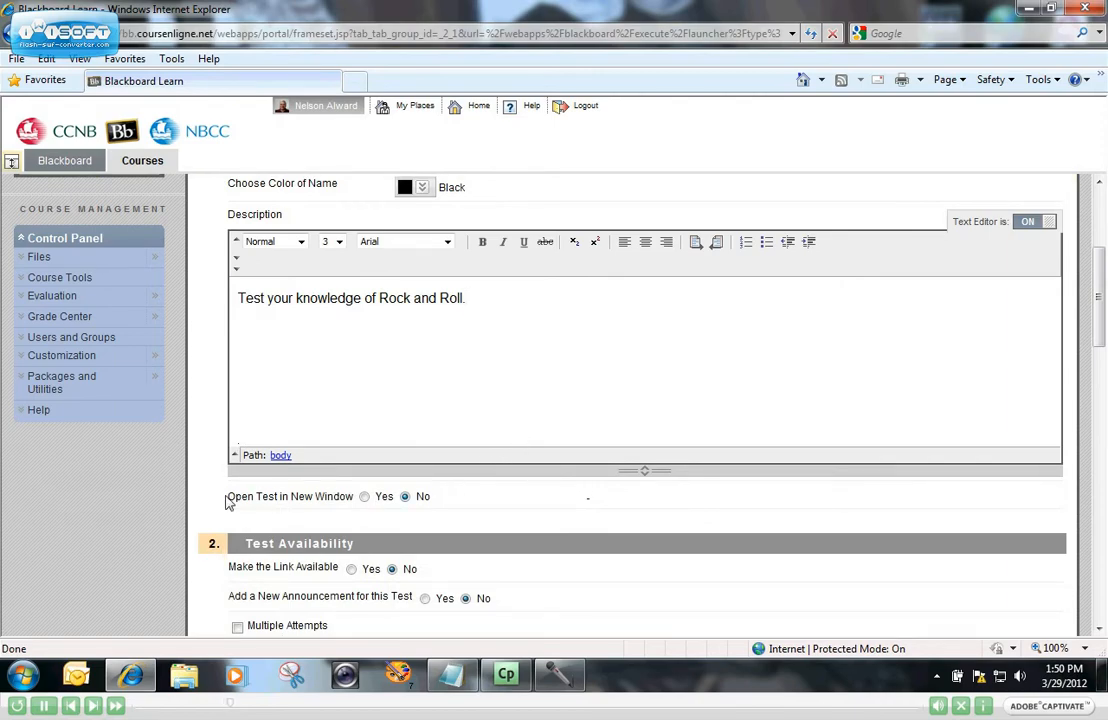
click(365, 497)
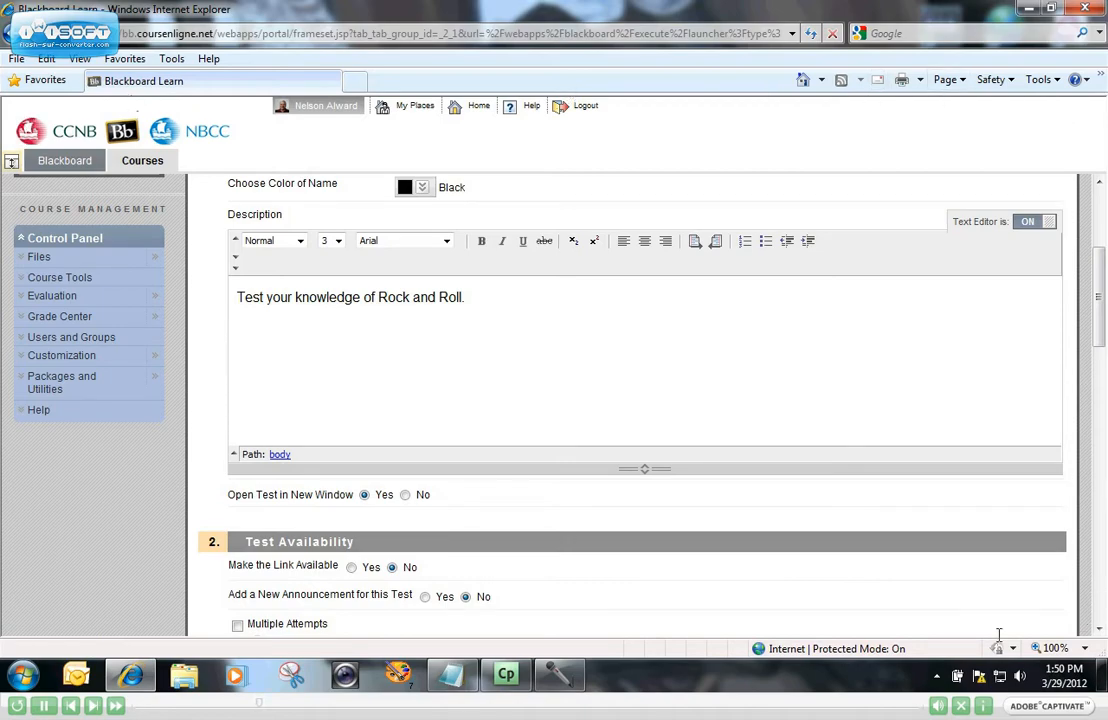
click(405, 495)
drag(1097, 314, 1103, 345)
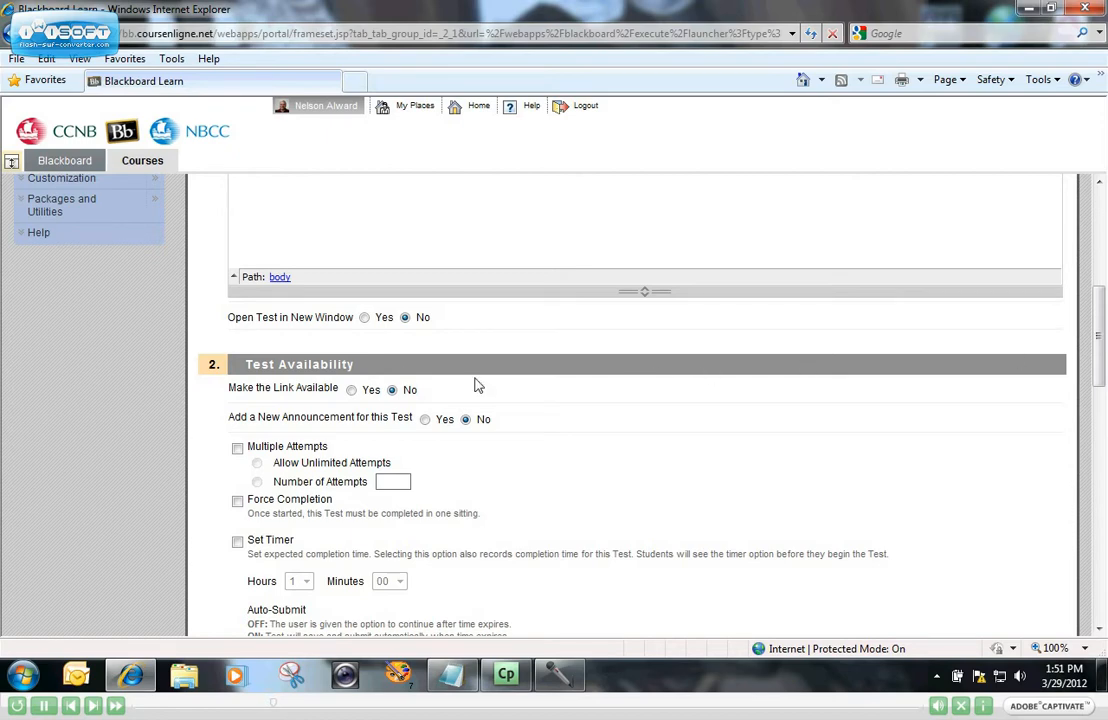
click(351, 390)
click(392, 390)
scroll(560, 377, down, 1)
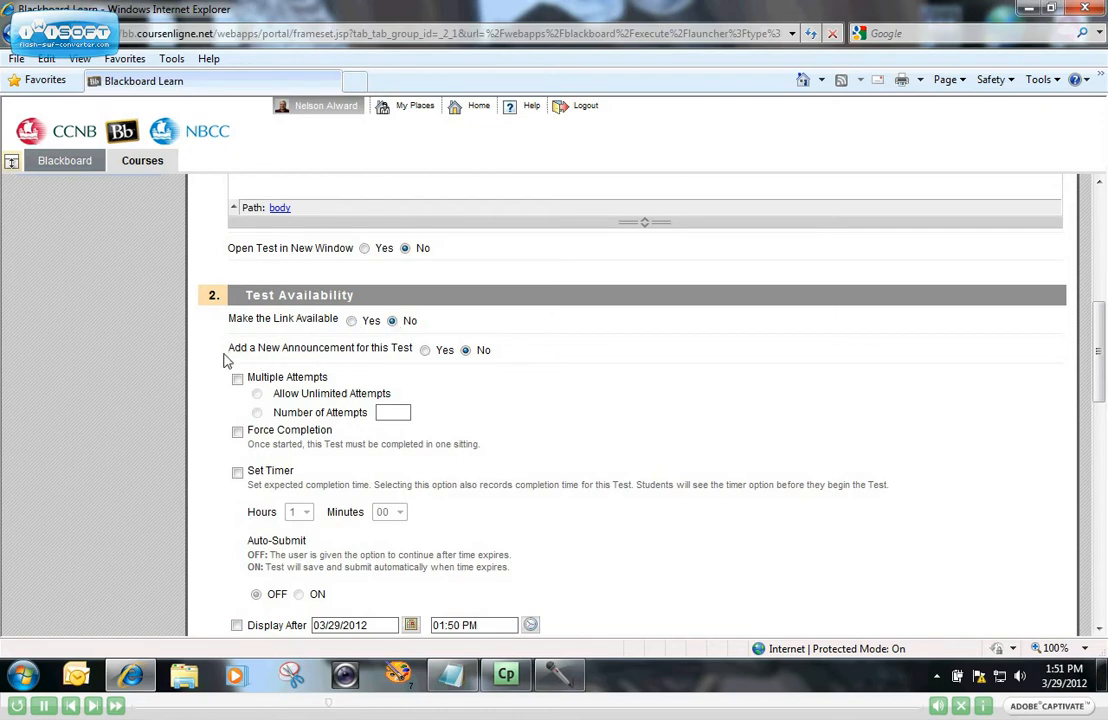
click(358, 322)
click(425, 350)
click(392, 321)
click(467, 351)
Try limiting Multiple Attempts to 2, then turn Multiple Attempts back off.
scroll(640, 363, down, 1)
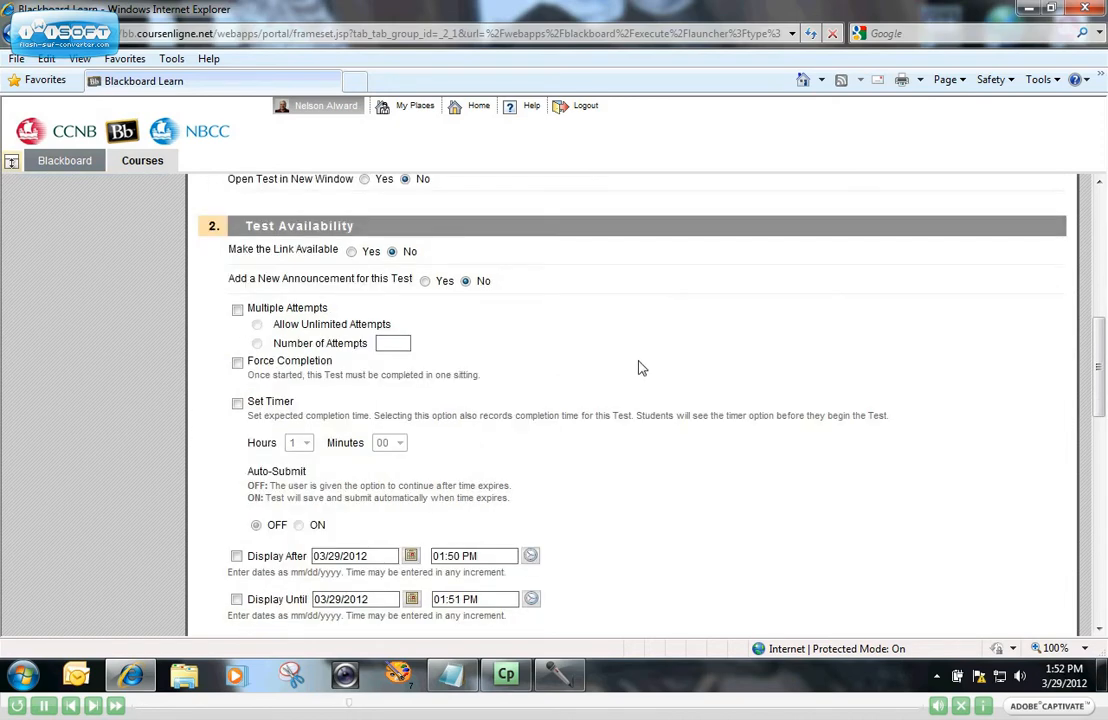
scroll(600, 340, down, 1)
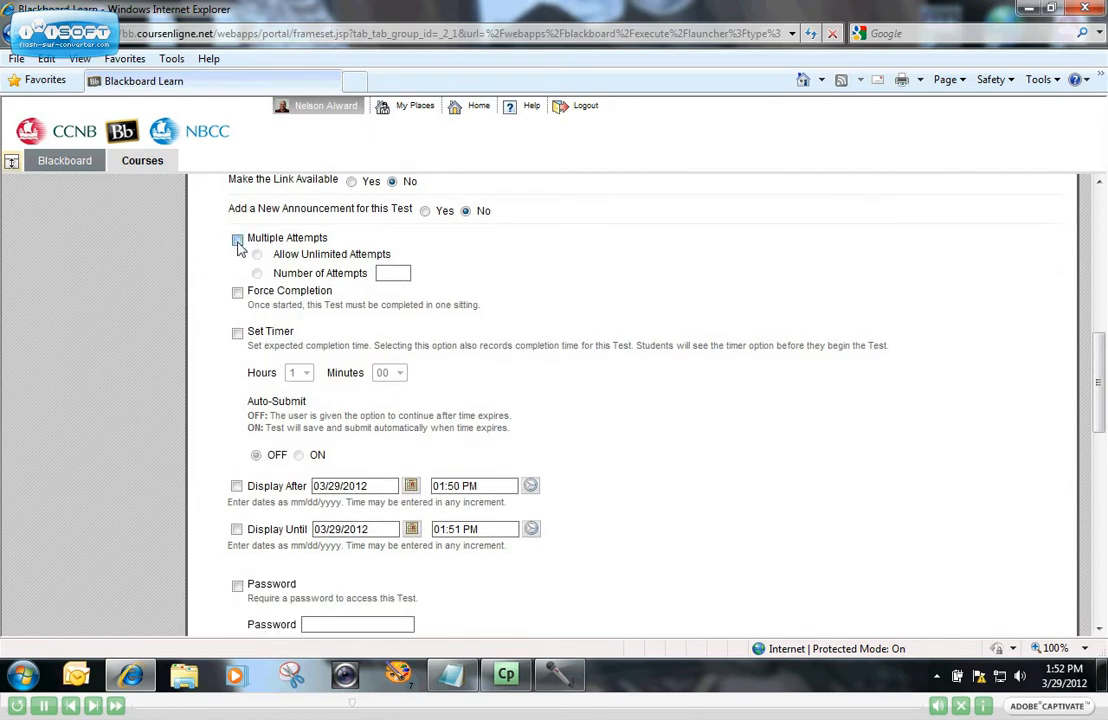
click(237, 240)
click(258, 274)
text(2)
click(237, 241)
Toggle Force Completion on and off, then enable Set Timer.
click(237, 292)
click(238, 293)
click(237, 335)
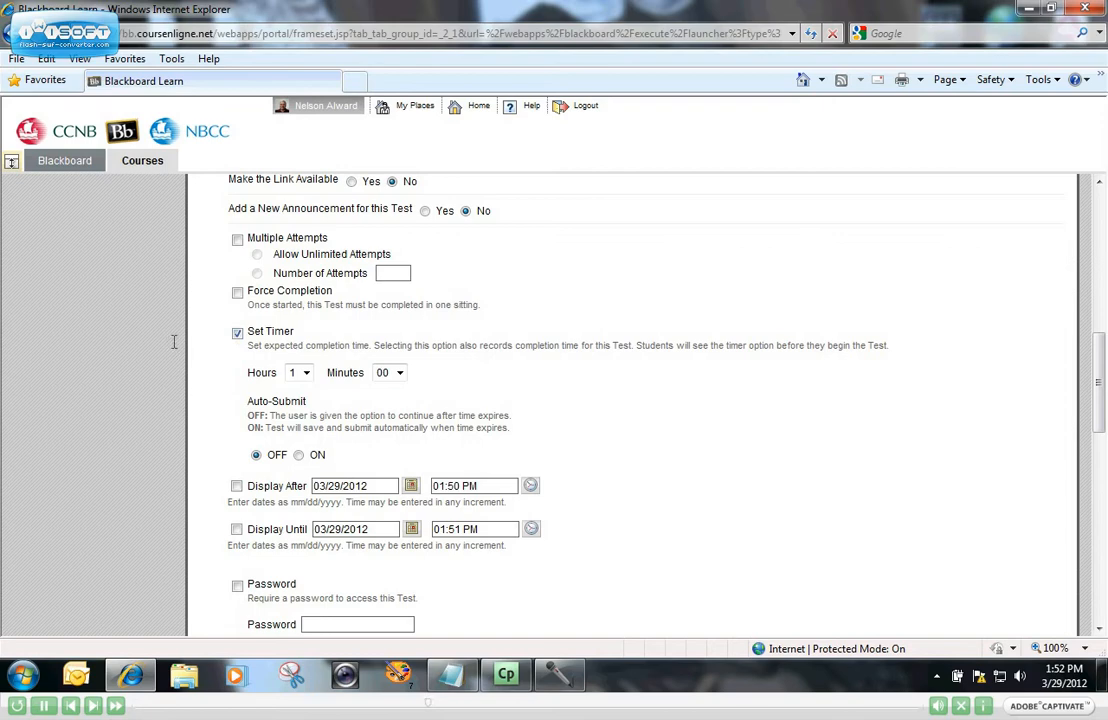
Preset the timer to 0 hours 30 minutes with Auto-Submit ON, then disable Set Timer.
click(306, 373)
click(292, 389)
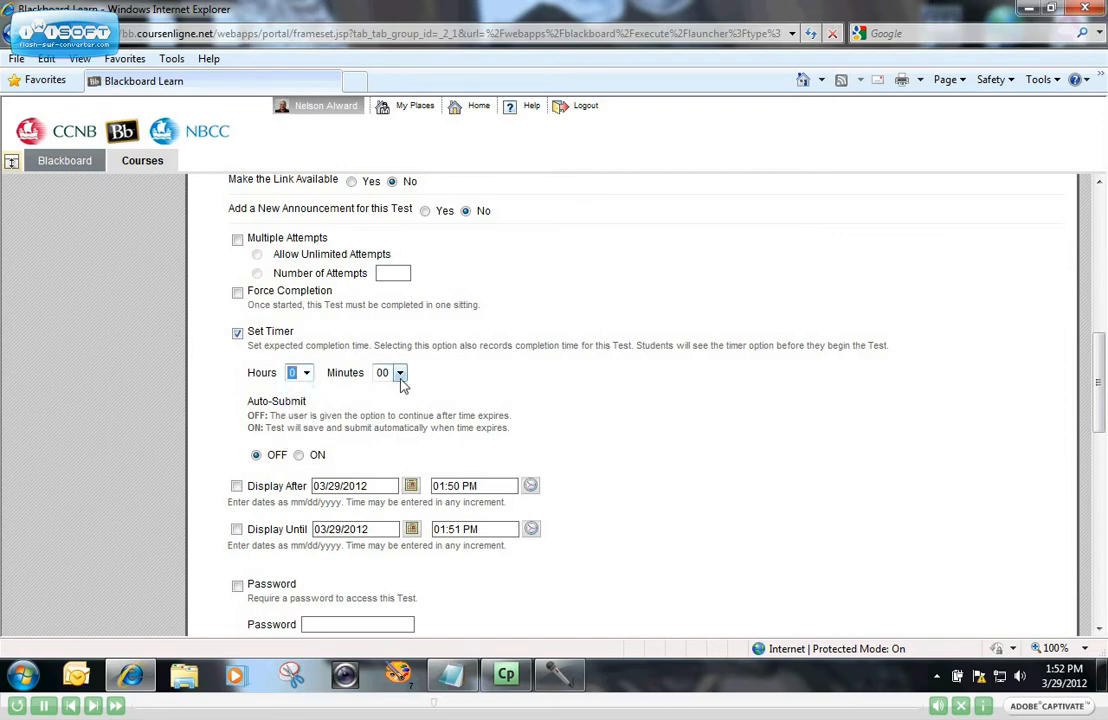
click(400, 373)
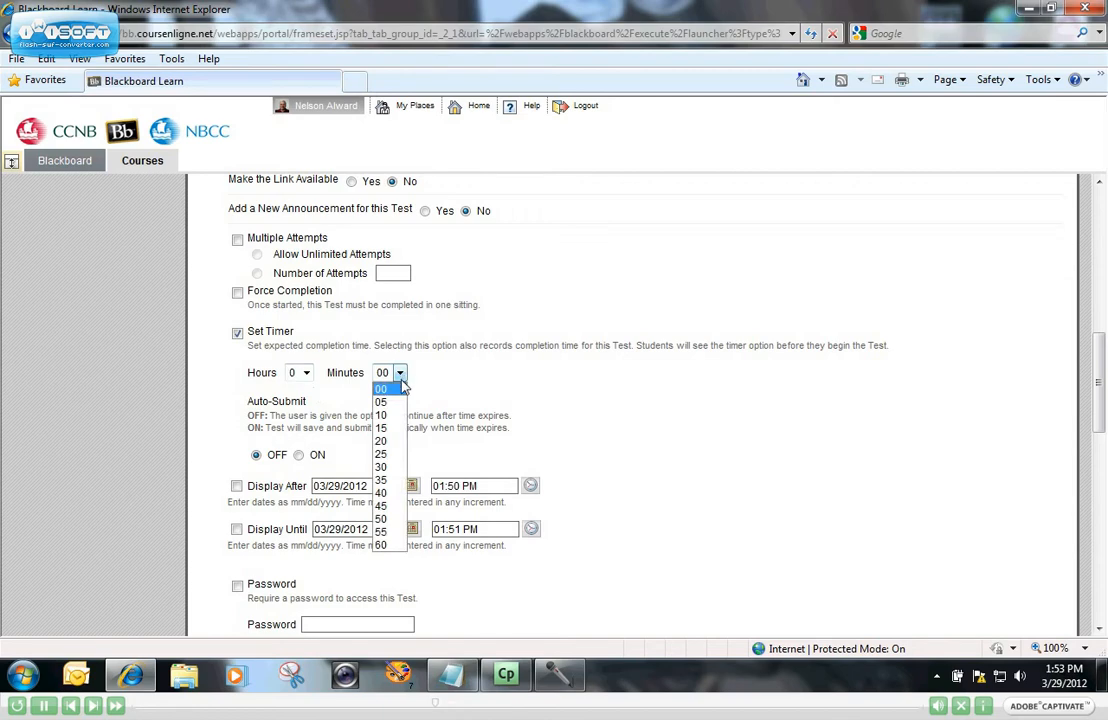
click(380, 469)
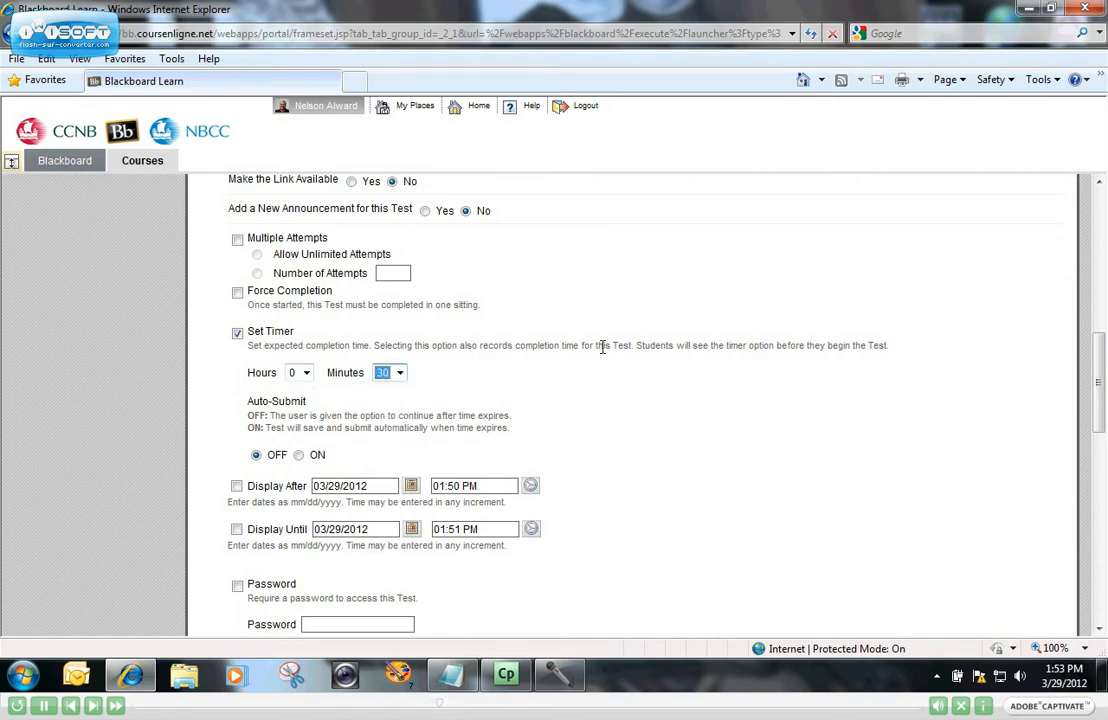
click(300, 456)
click(237, 333)
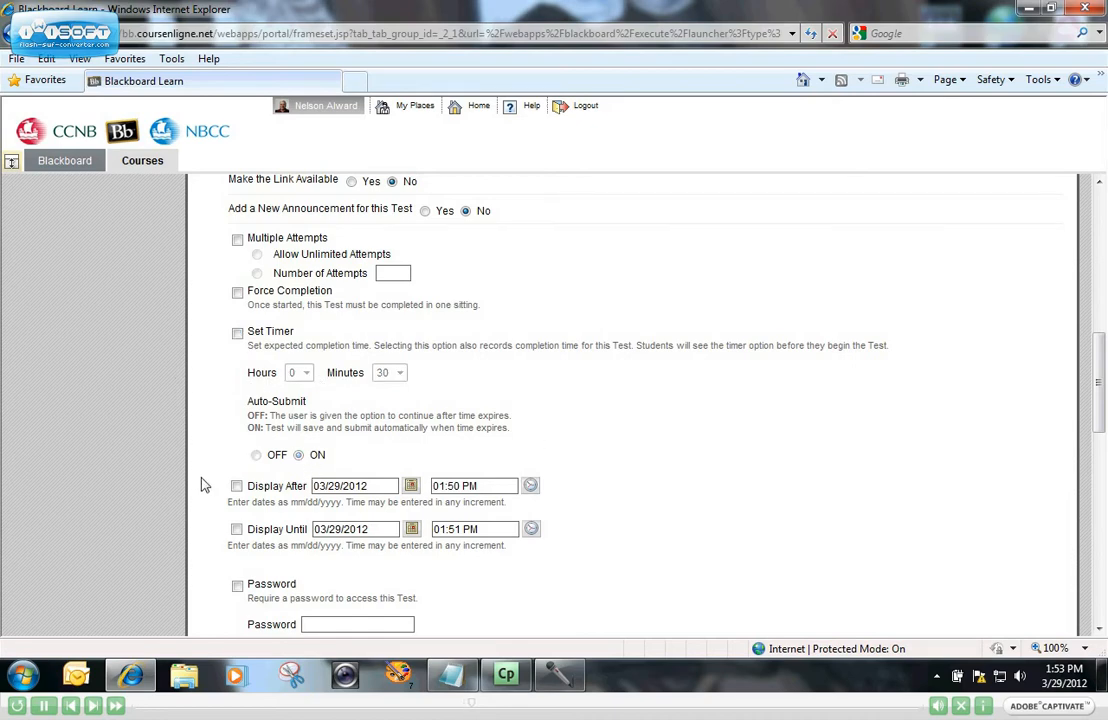
Enable both display limits and set Display After to 03/30/2012 at 08:30 AM.
scroll(204, 485, down, 1)
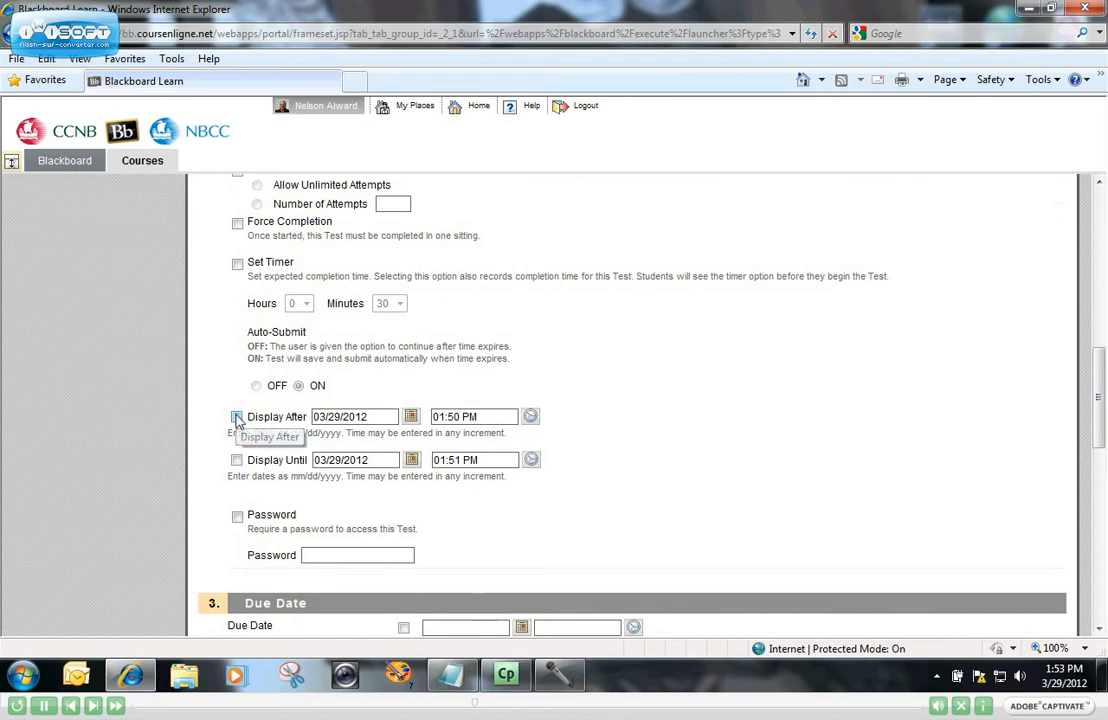
click(237, 417)
click(236, 460)
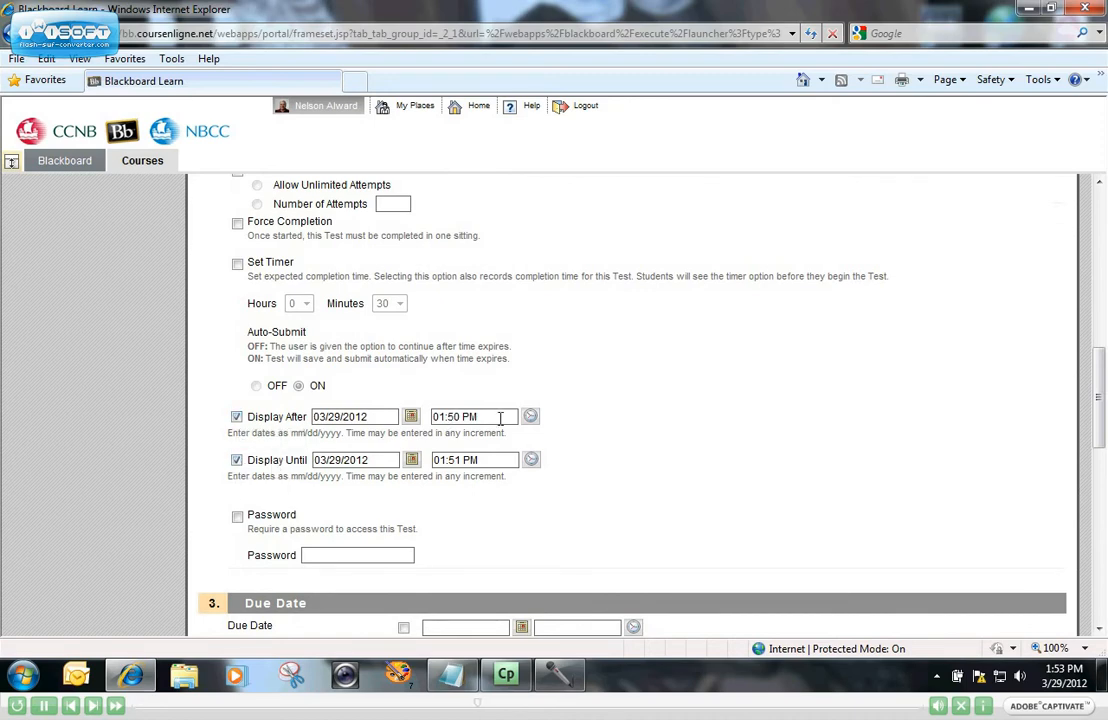
click(411, 418)
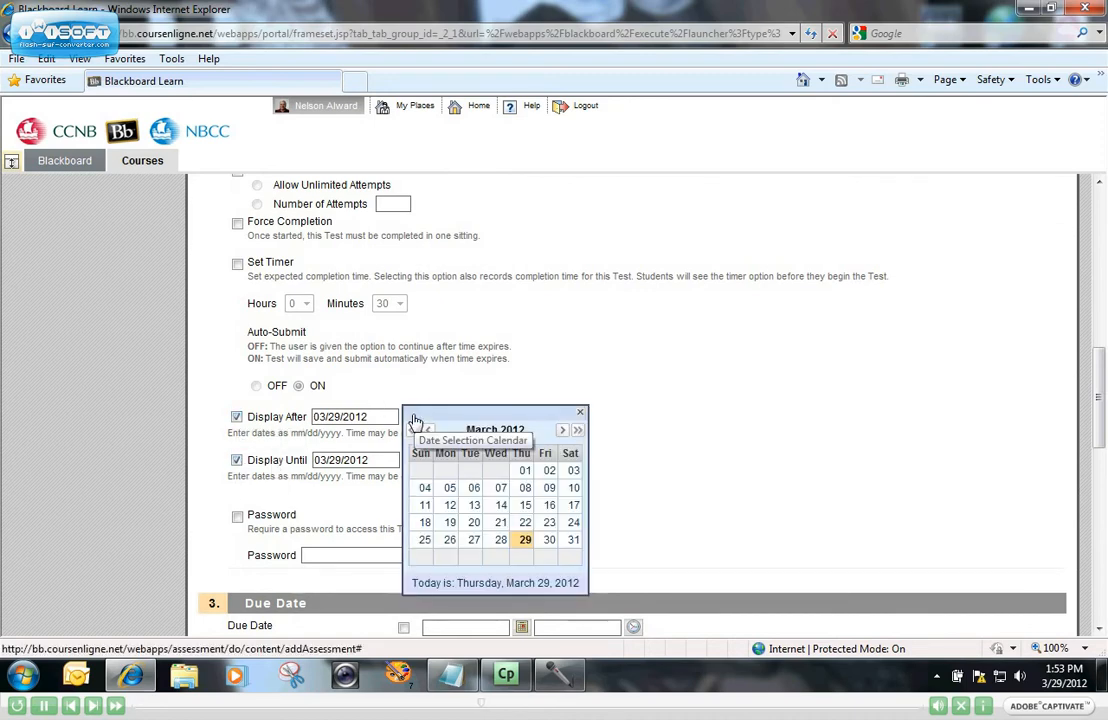
click(549, 541)
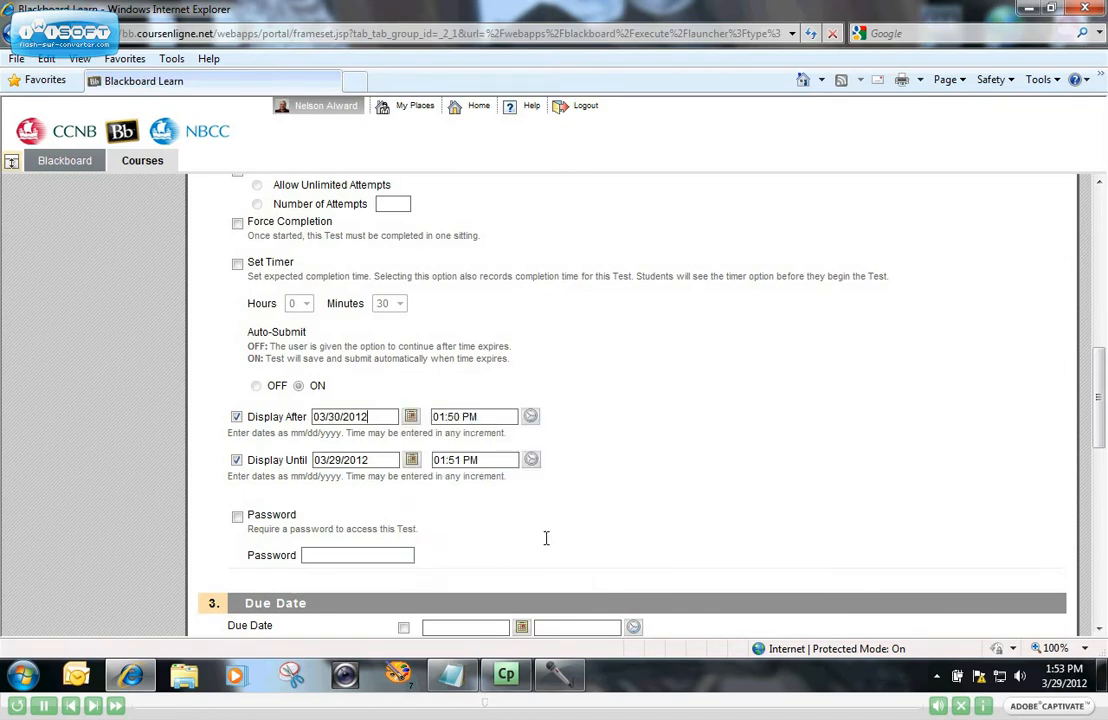
click(530, 417)
scroll(604, 478, down, 1)
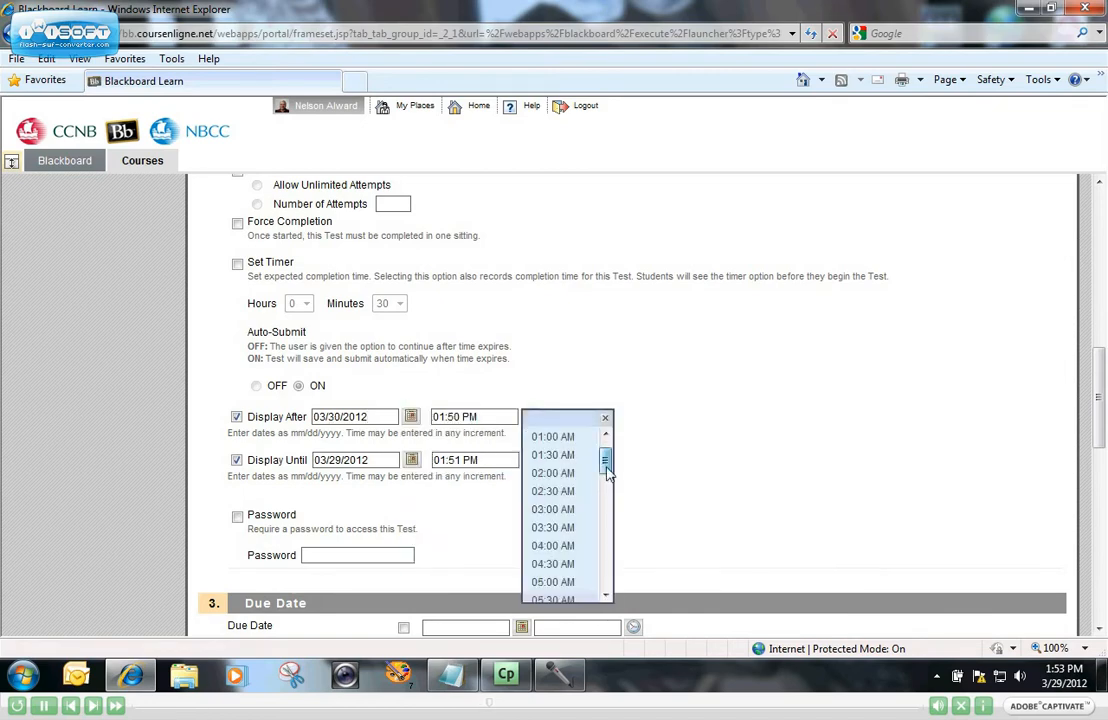
scroll(607, 470, down, 3)
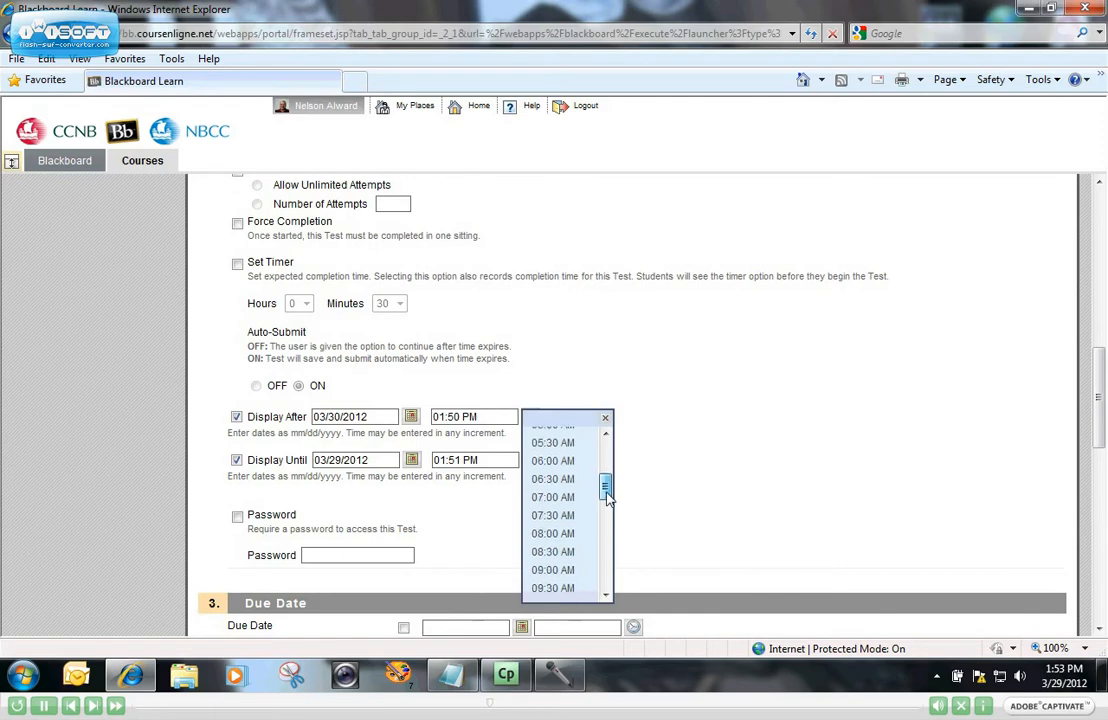
click(553, 552)
Set Display Until to 03/30/2012 at 09:30 AM.
click(410, 459)
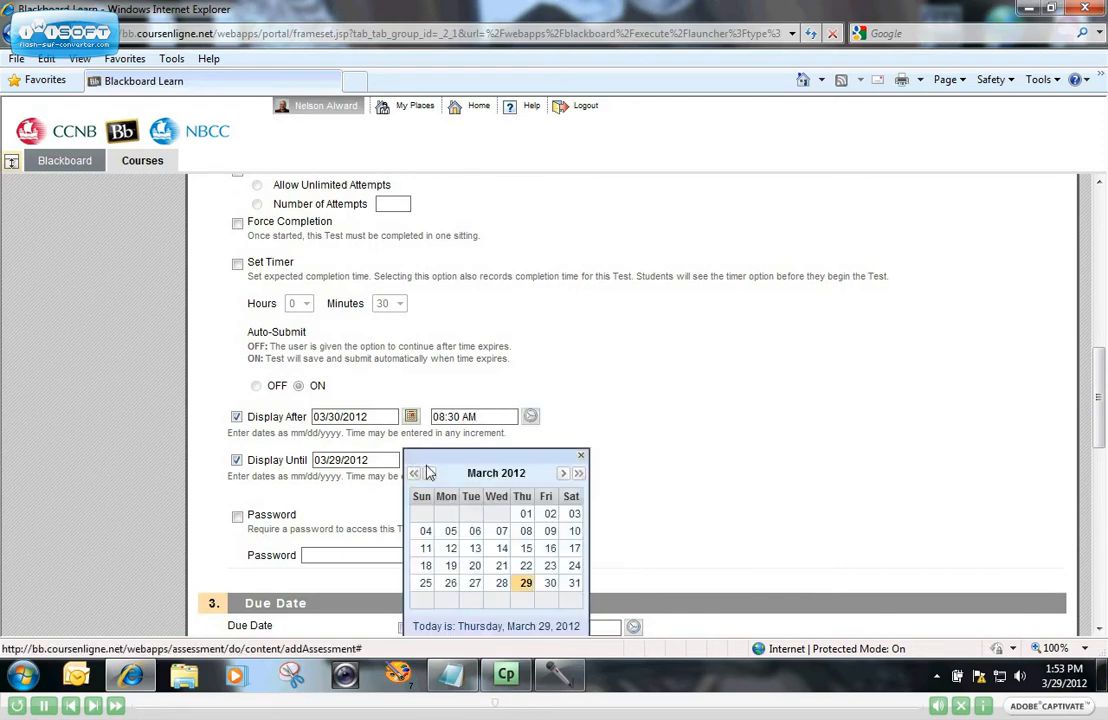
click(550, 583)
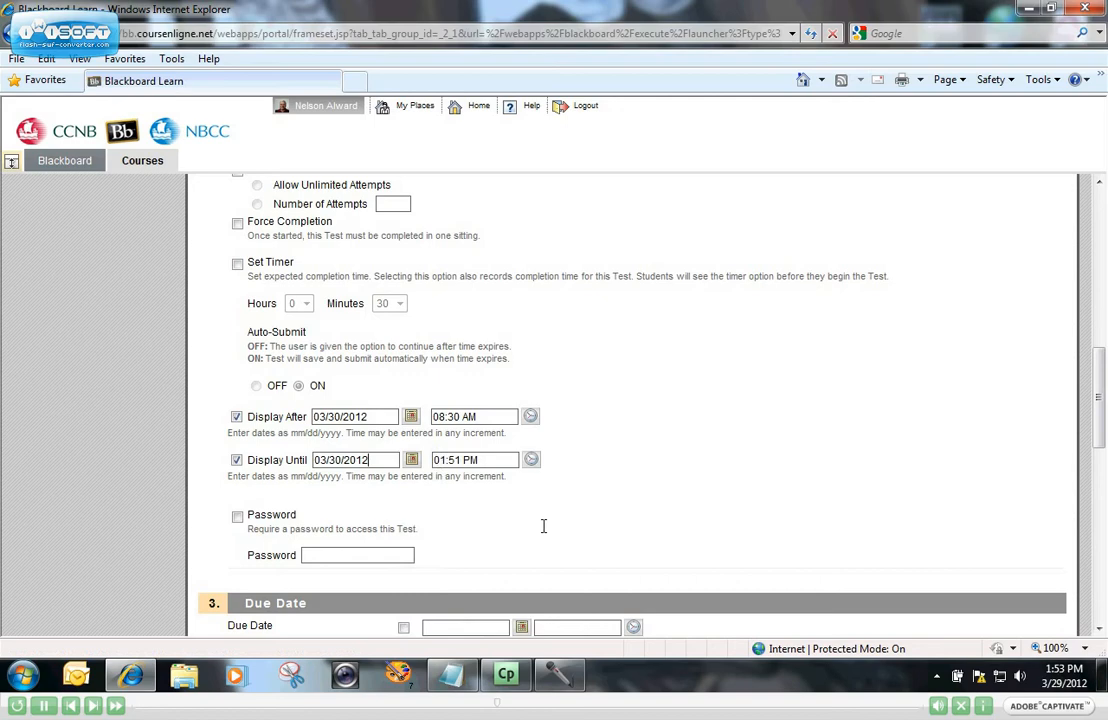
click(530, 461)
drag(606, 501, 606, 537)
click(561, 591)
Turn off the Display After and Display Until restrictions.
click(236, 417)
click(236, 460)
scroll(747, 494, down, 3)
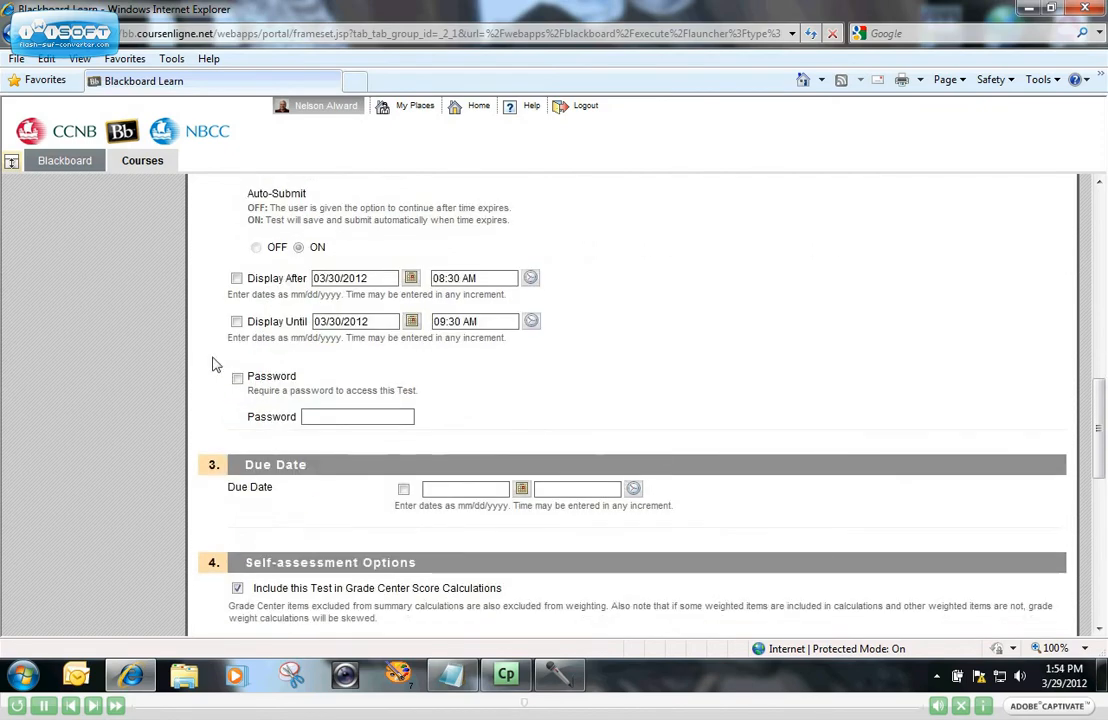
Try entering a test password, then uncheck Password and delete the entered text.
click(237, 377)
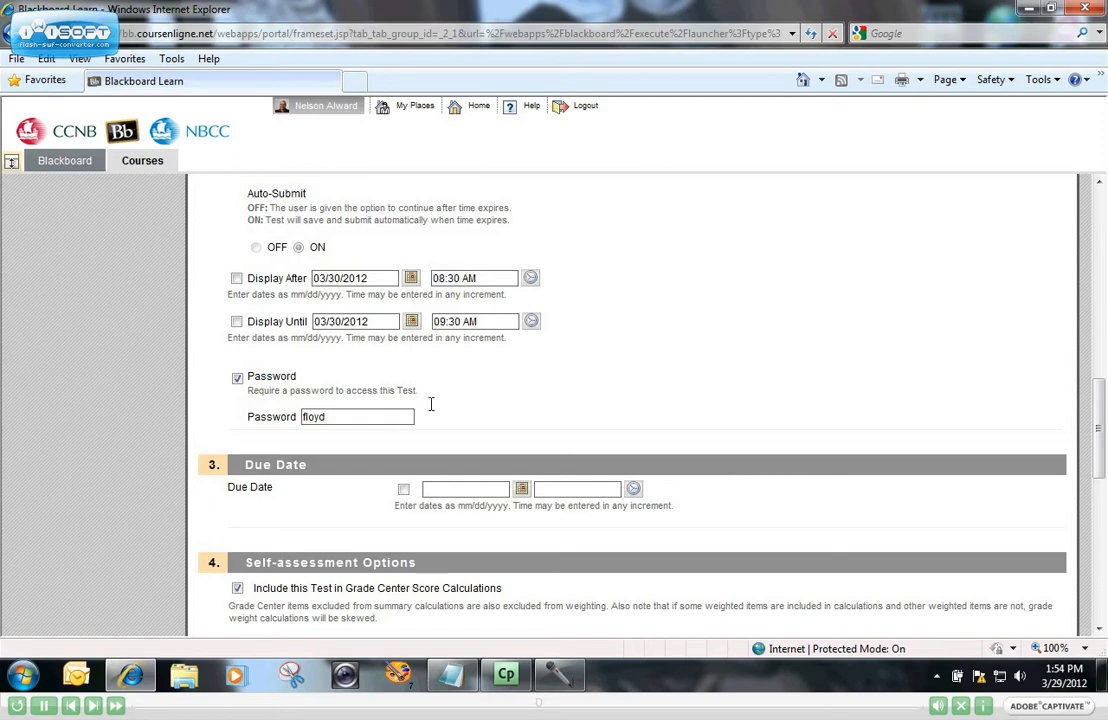
click(237, 377)
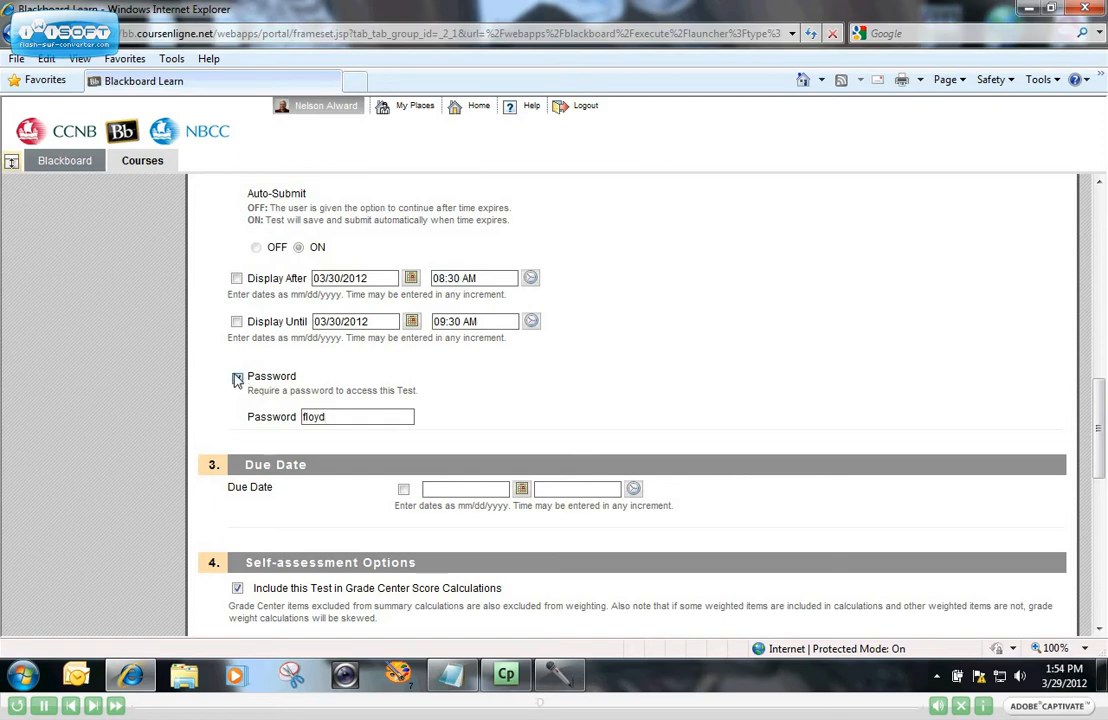
double_click(362, 415)
key(Delete)
scroll(265, 514, down, 1)
Enable Due Date and set it to 03/30/2012 at 09:30 AM.
click(403, 420)
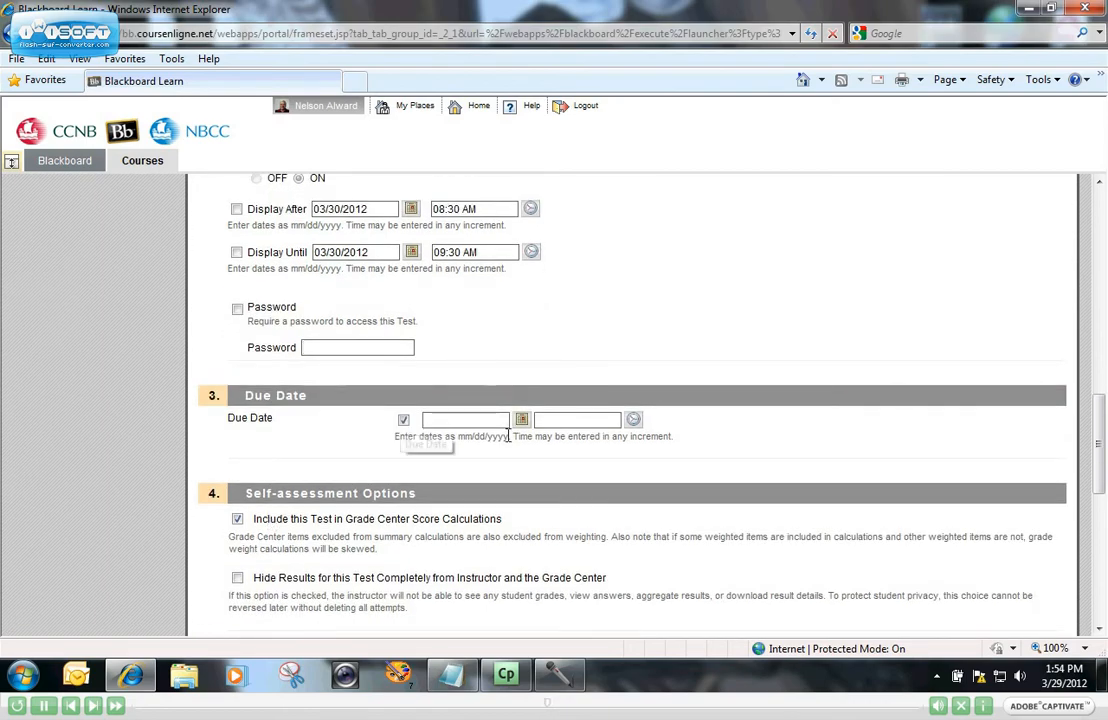
click(521, 419)
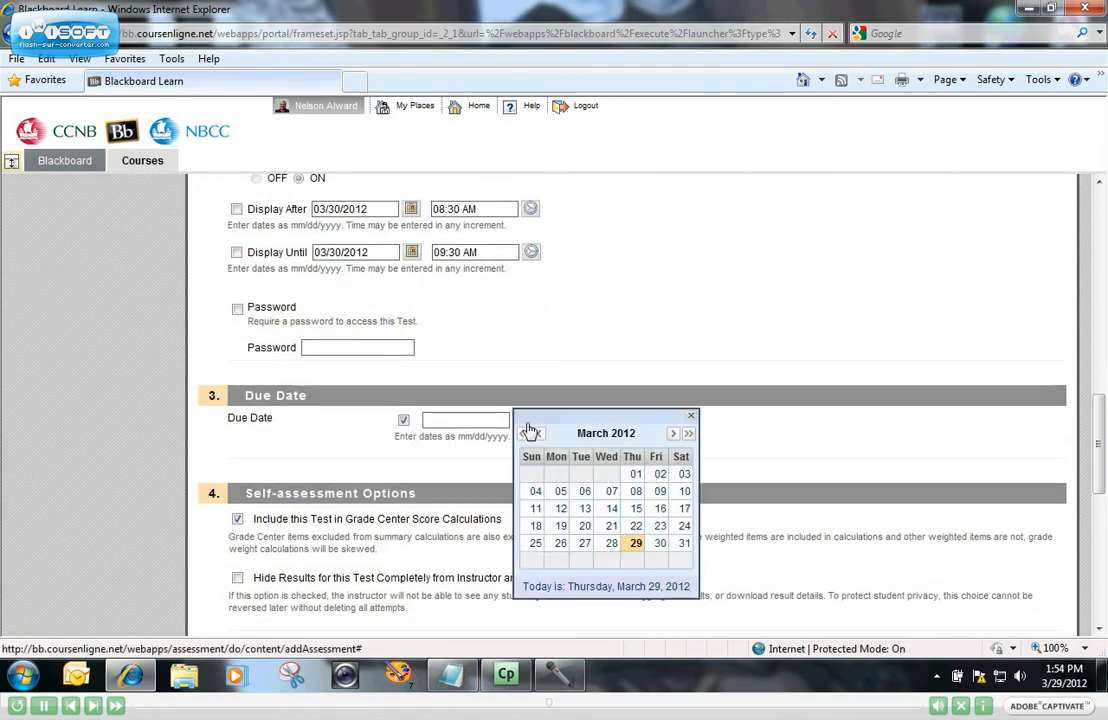
click(660, 543)
click(631, 420)
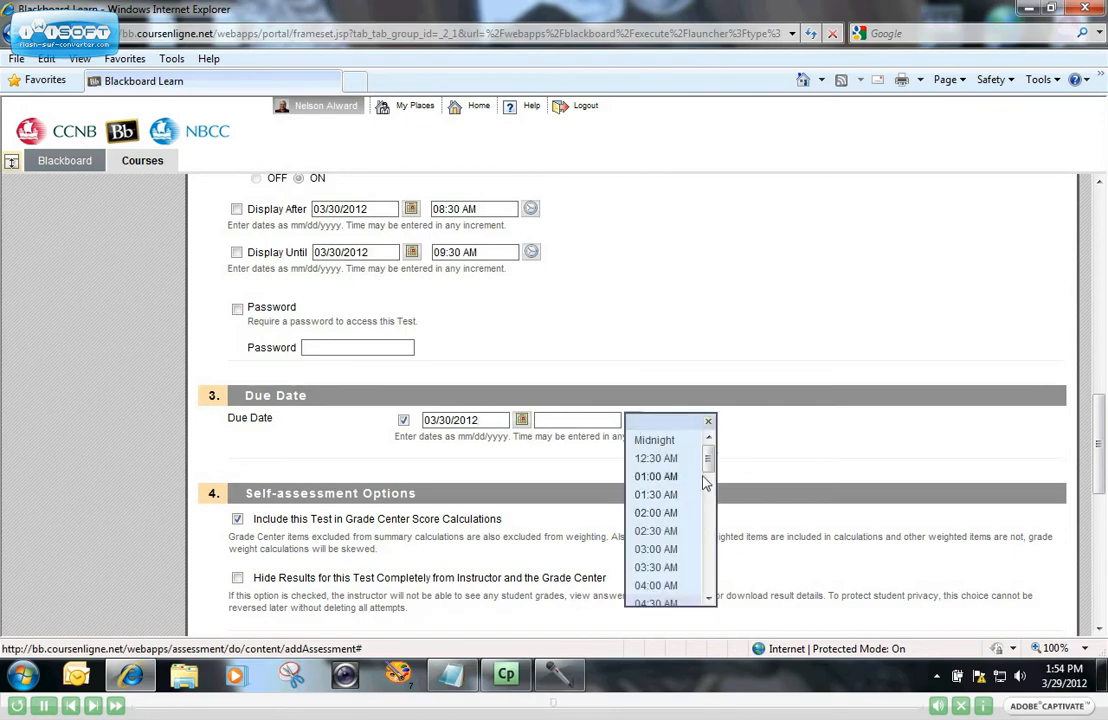
drag(708, 460, 715, 503)
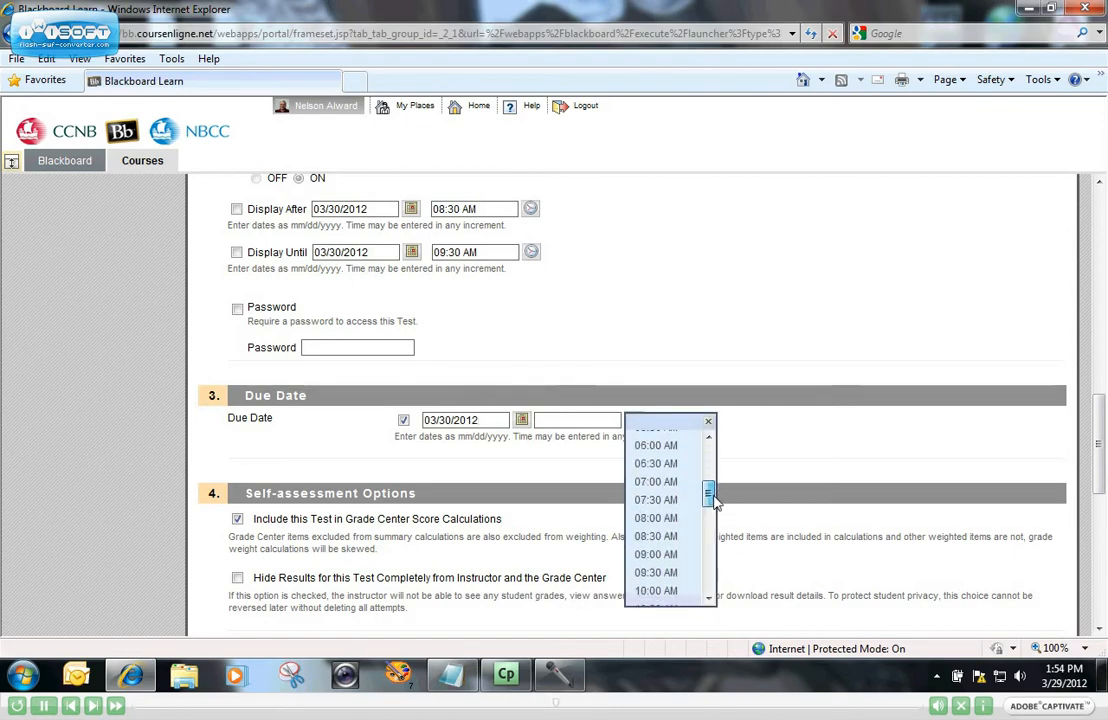
click(662, 575)
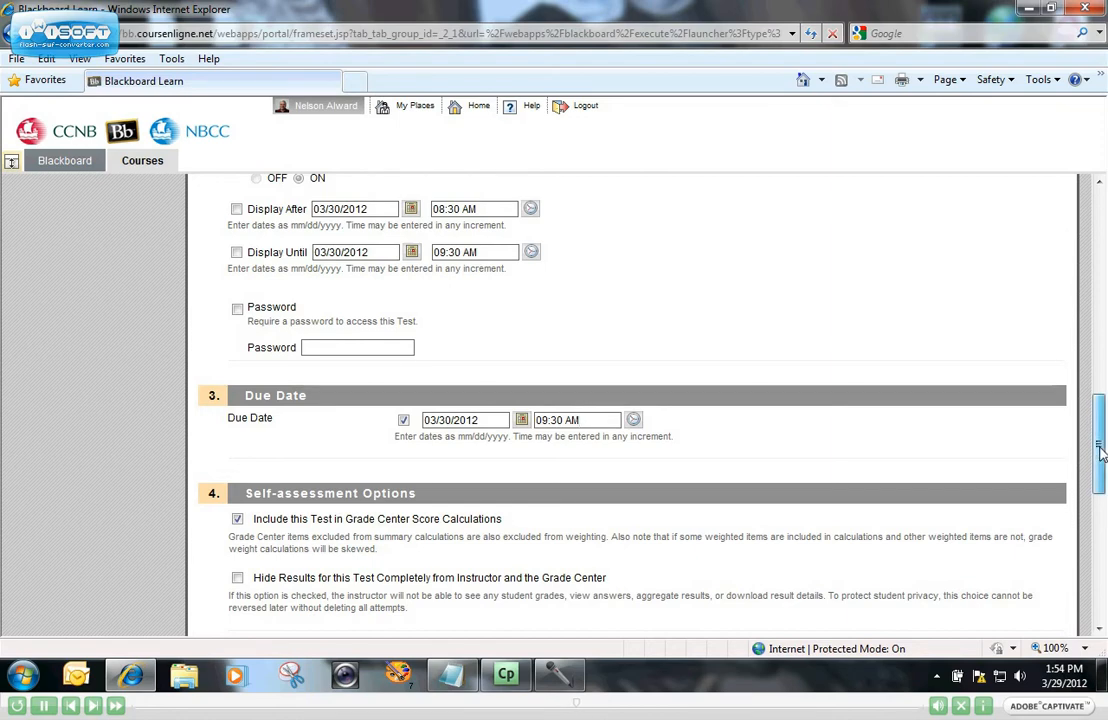
drag(1100, 452, 1100, 463)
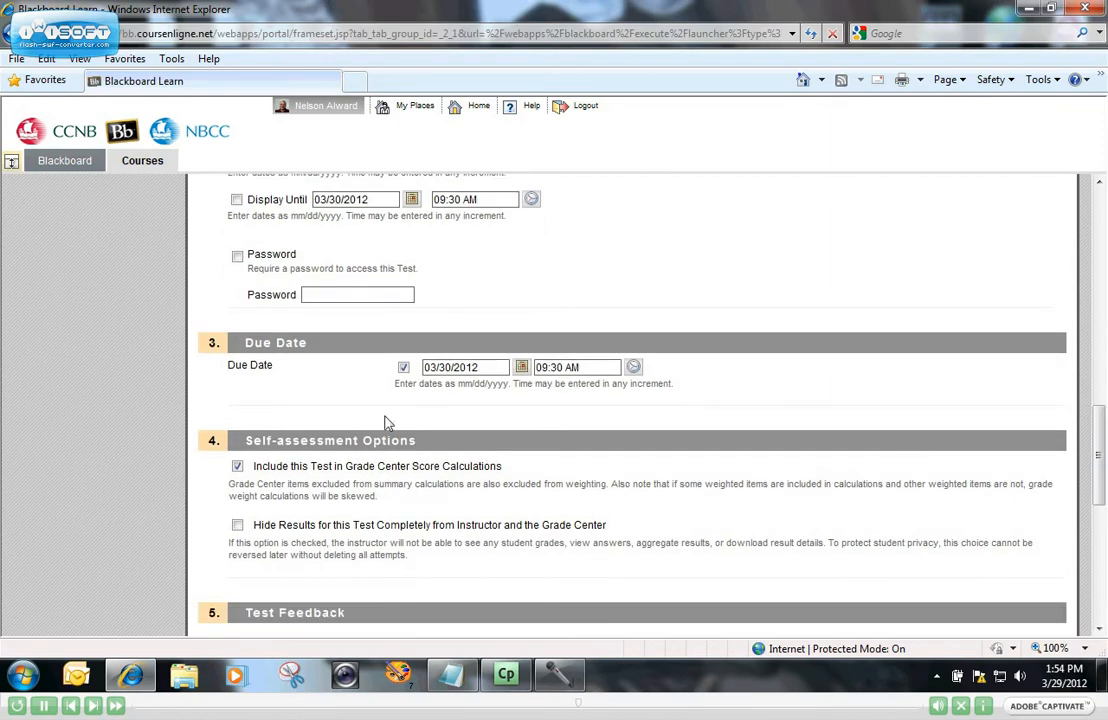
Clear the due date, undo Hide Results after its warning, and recheck Include in Grade Center.
click(403, 367)
scroll(823, 458, down, 1)
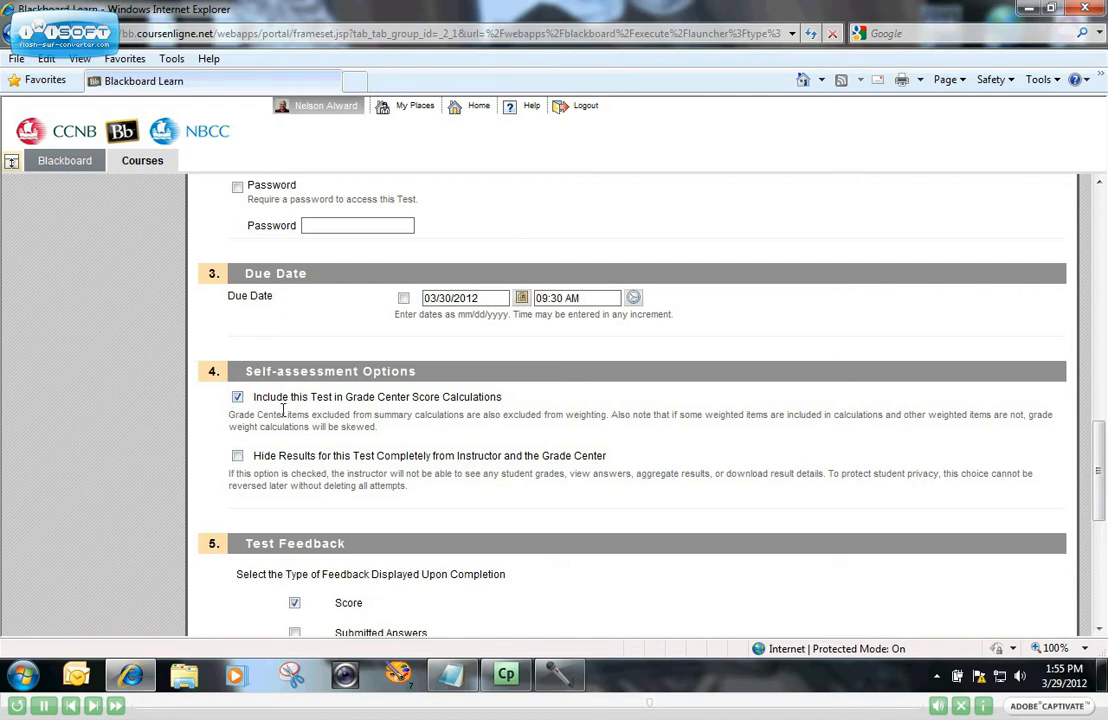
click(237, 455)
click(238, 457)
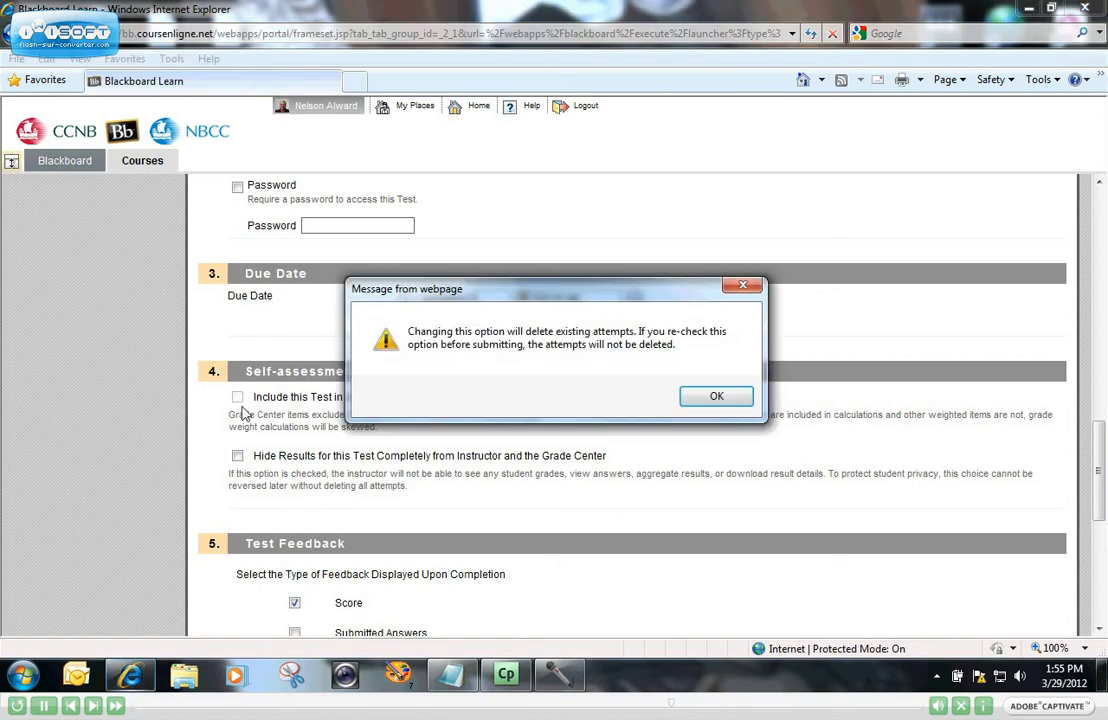
click(713, 398)
click(237, 397)
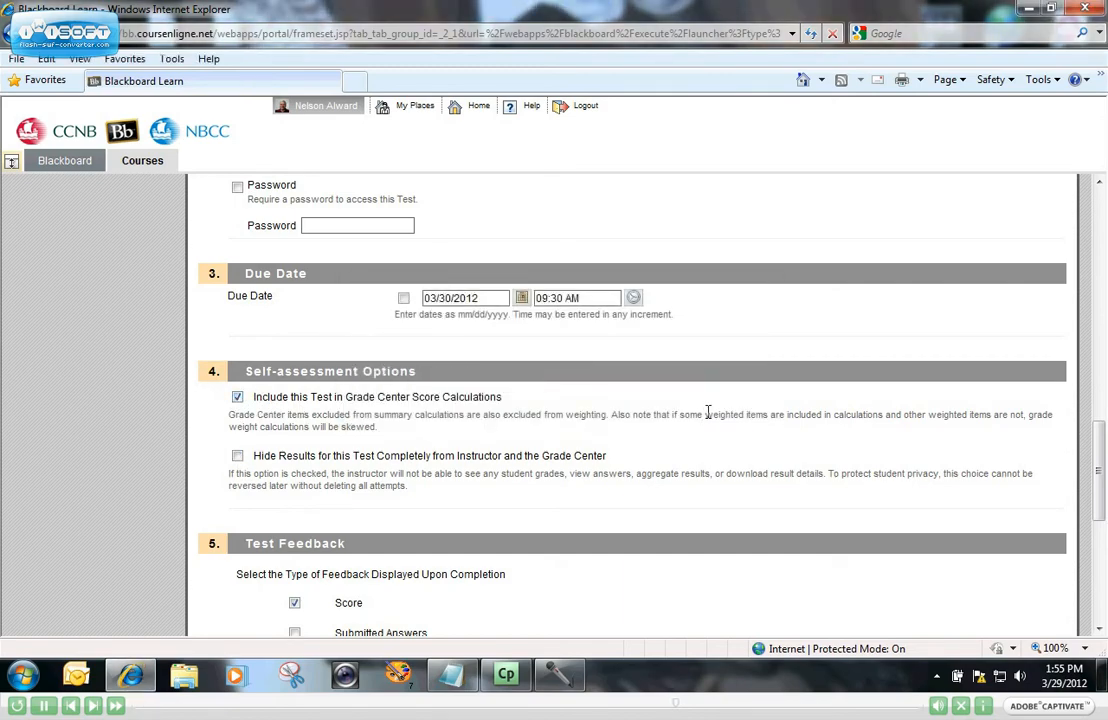
Set Test Feedback to Score and Submitted Answers, leaving Correct Answers and Feedback unchecked.
scroll(705, 414, down, 2)
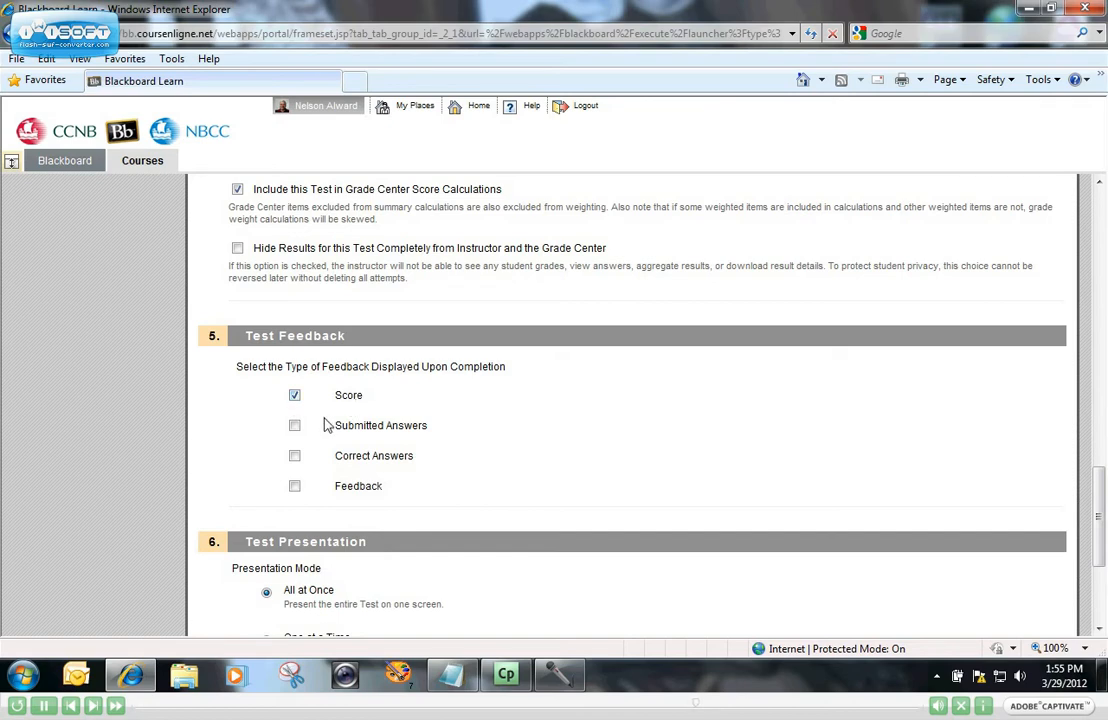
click(295, 428)
click(294, 457)
click(295, 488)
click(295, 487)
click(296, 486)
click(294, 487)
click(294, 456)
drag(1098, 490, 1104, 530)
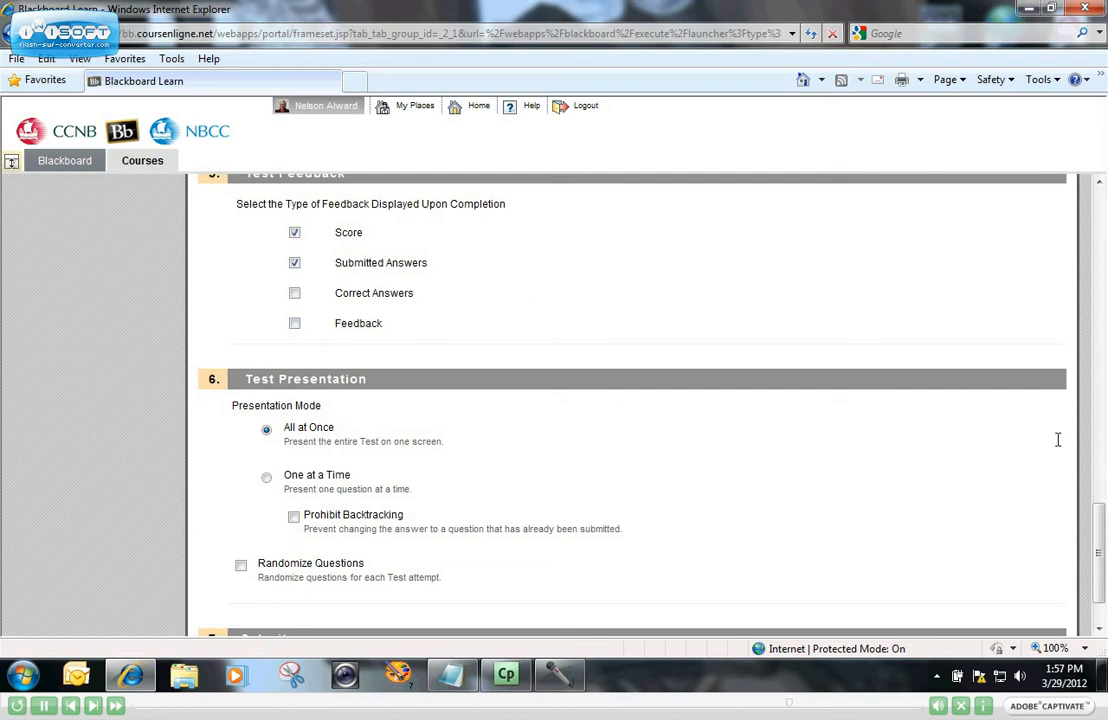
Show questions One at a Time, keep backtracking allowed, and turn on Randomize Questions.
scroll(1098, 520, down, 1)
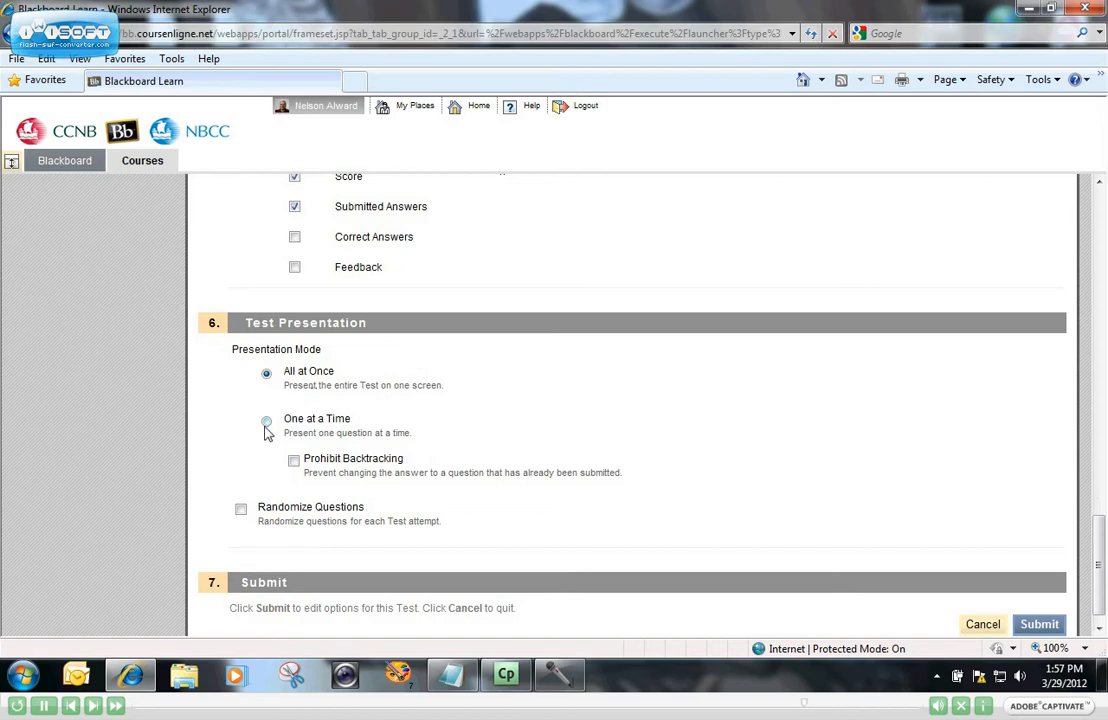
click(266, 421)
click(294, 461)
click(293, 461)
click(241, 510)
drag(1099, 565, 1099, 570)
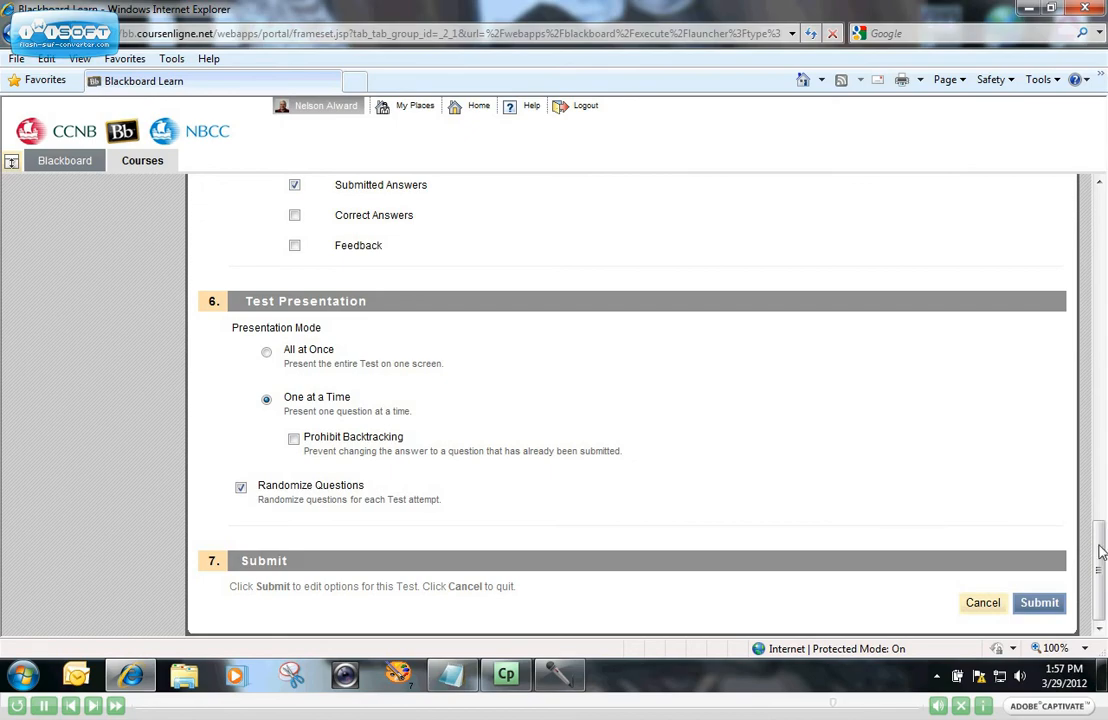
drag(1101, 551, 1094, 577)
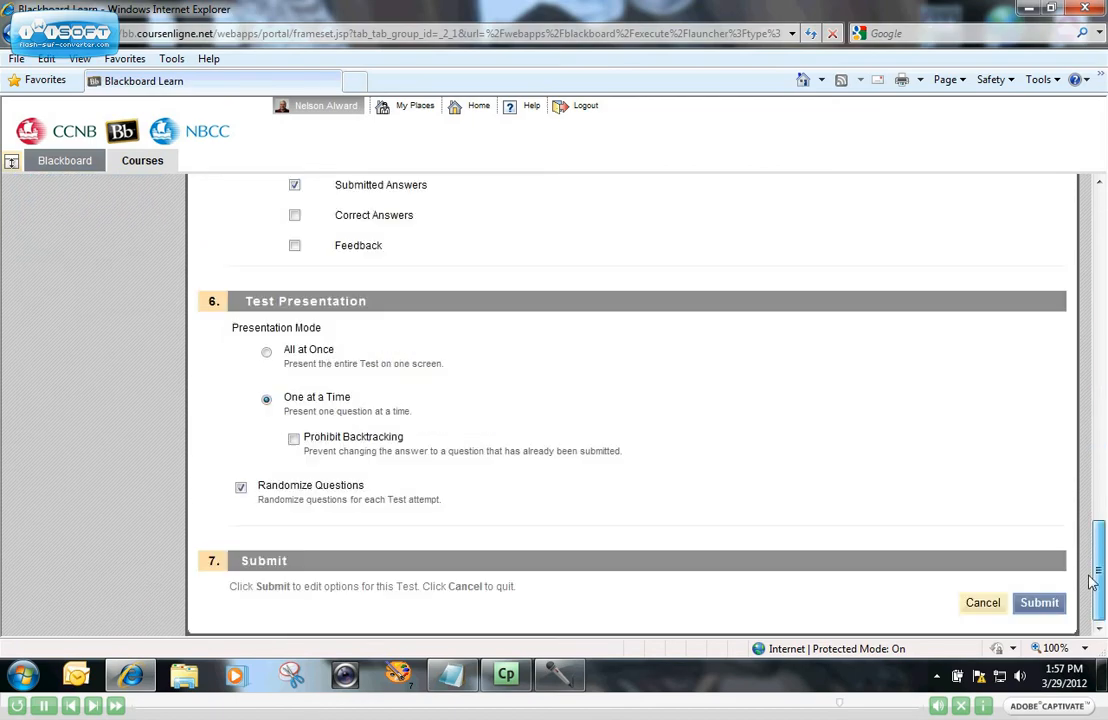
Submit the test options and bring up the Rock and Roll Music test's item menu.
click(1038, 603)
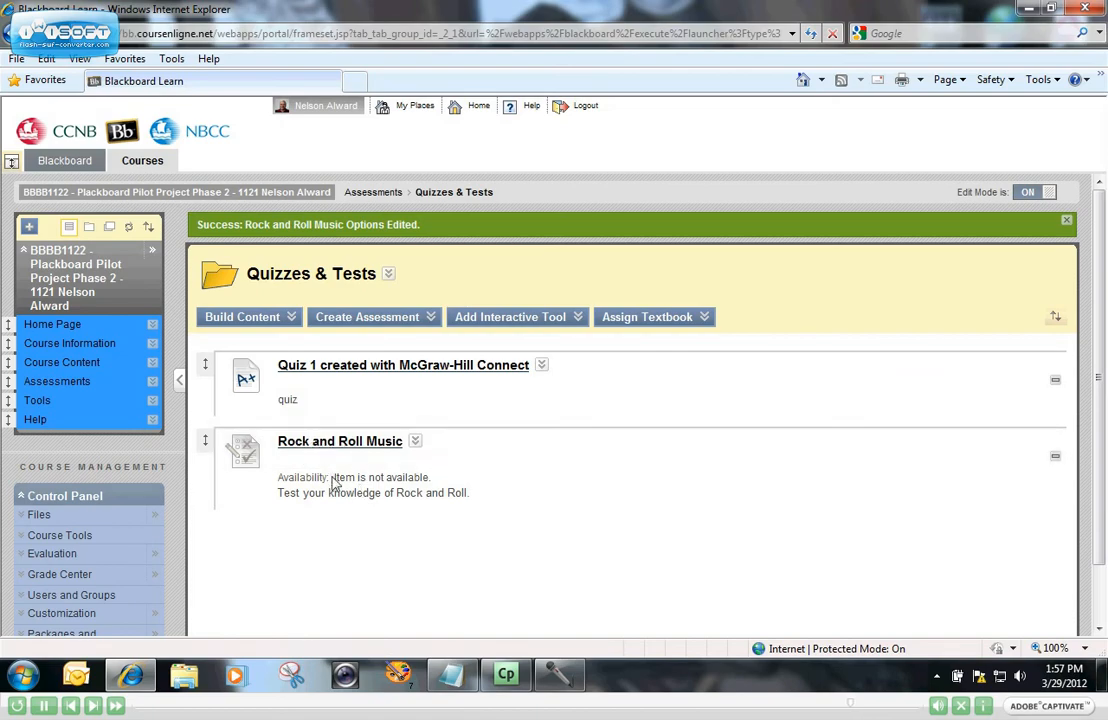
drag(334, 479, 437, 476)
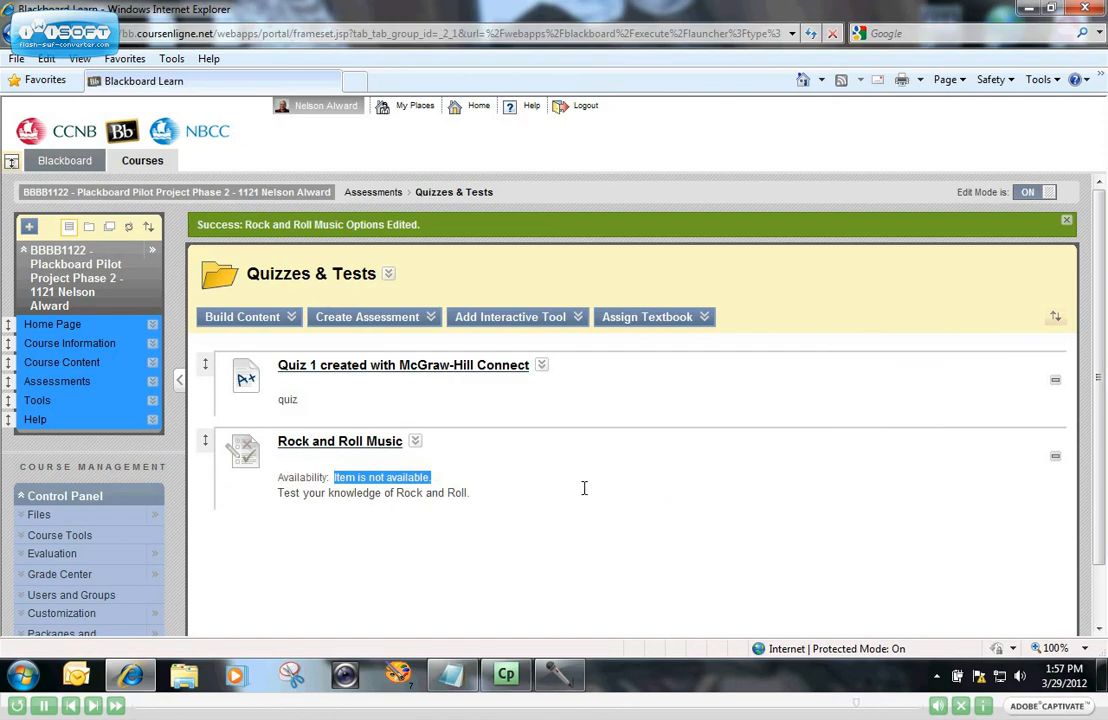
click(465, 447)
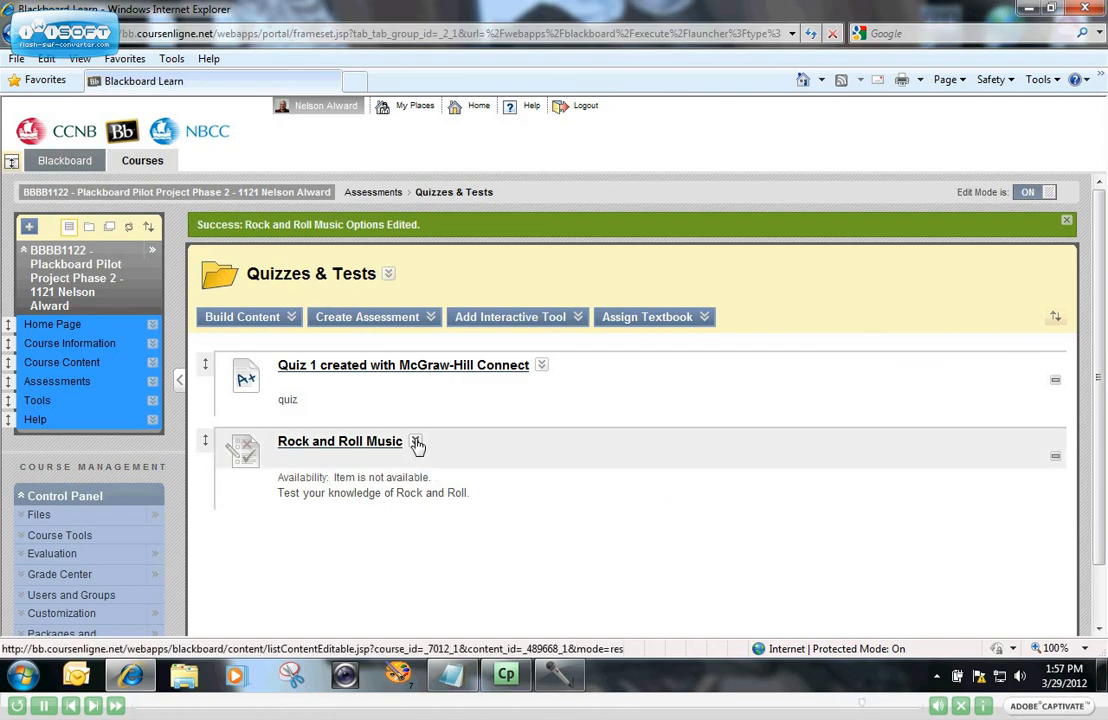
click(415, 442)
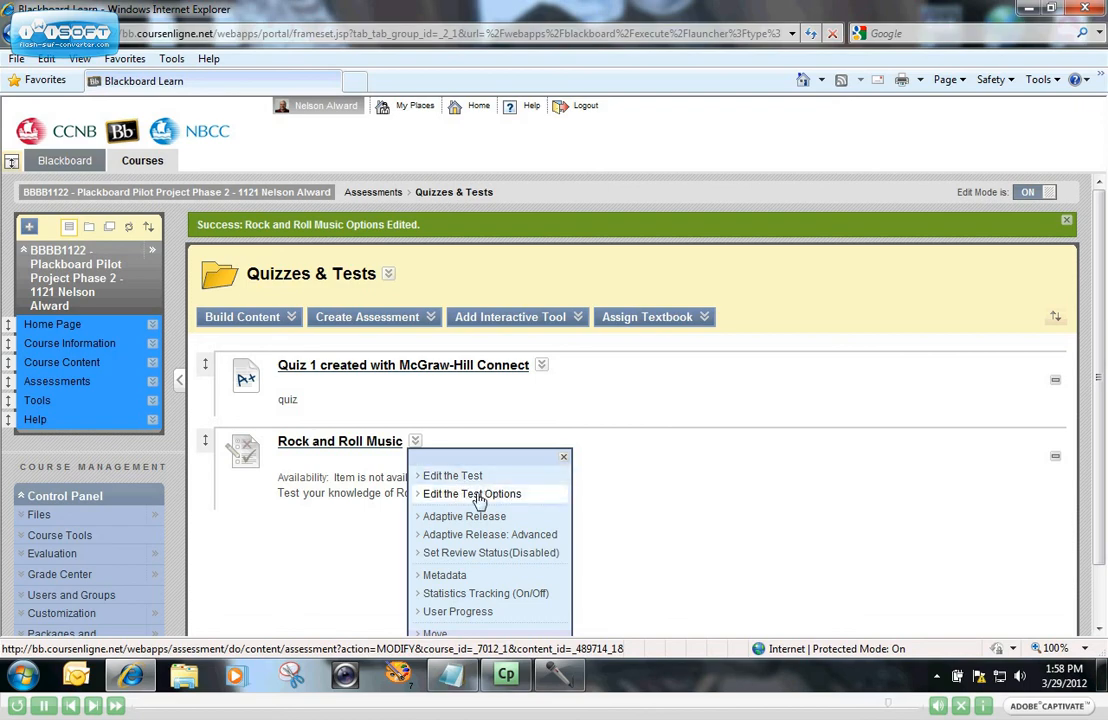
Reopen the Rock and Roll Music test options, set Make the Link Available to Yes, and submit.
click(476, 494)
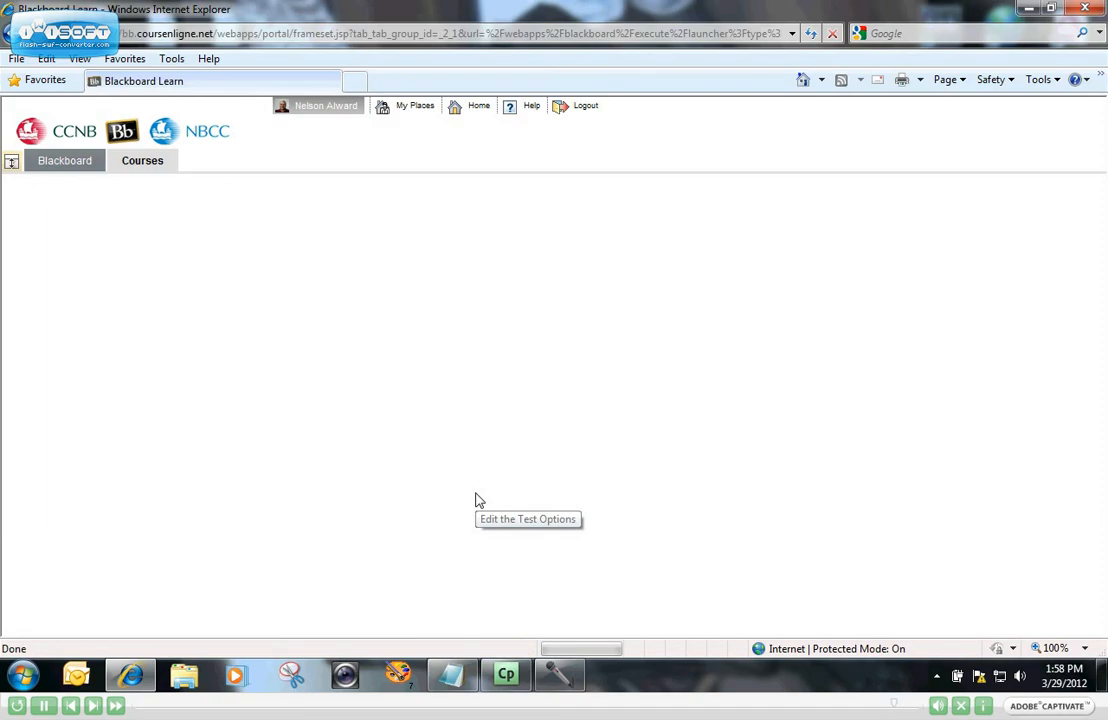
scroll(463, 505, down, 5)
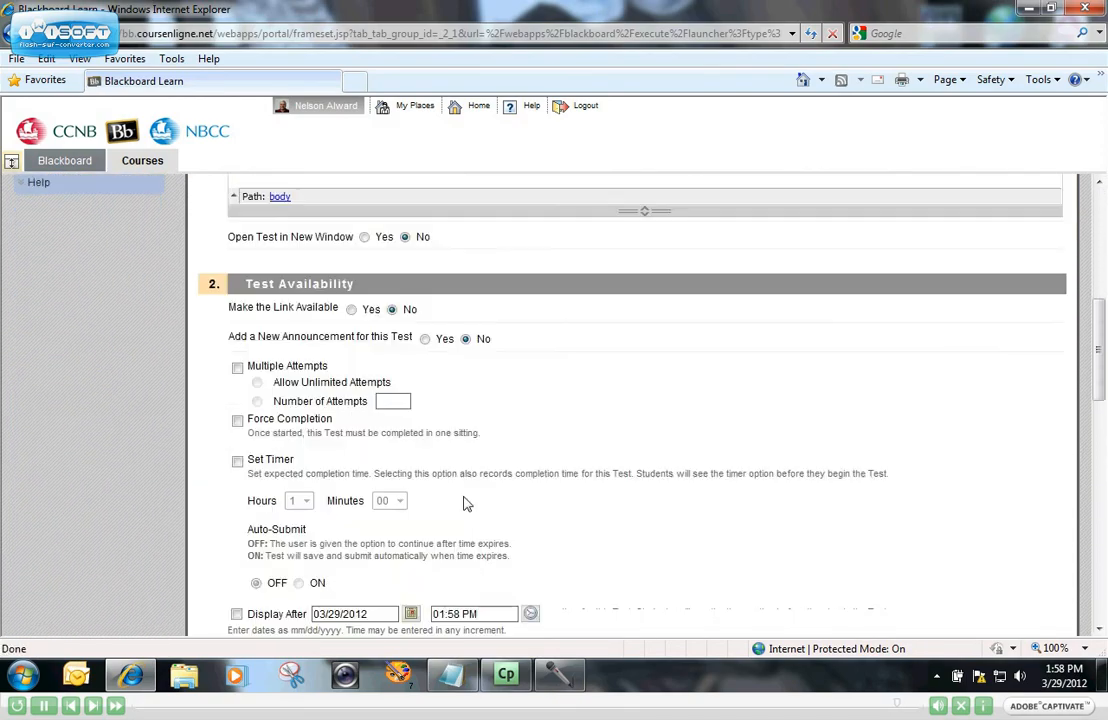
click(352, 310)
drag(1100, 345, 1059, 244)
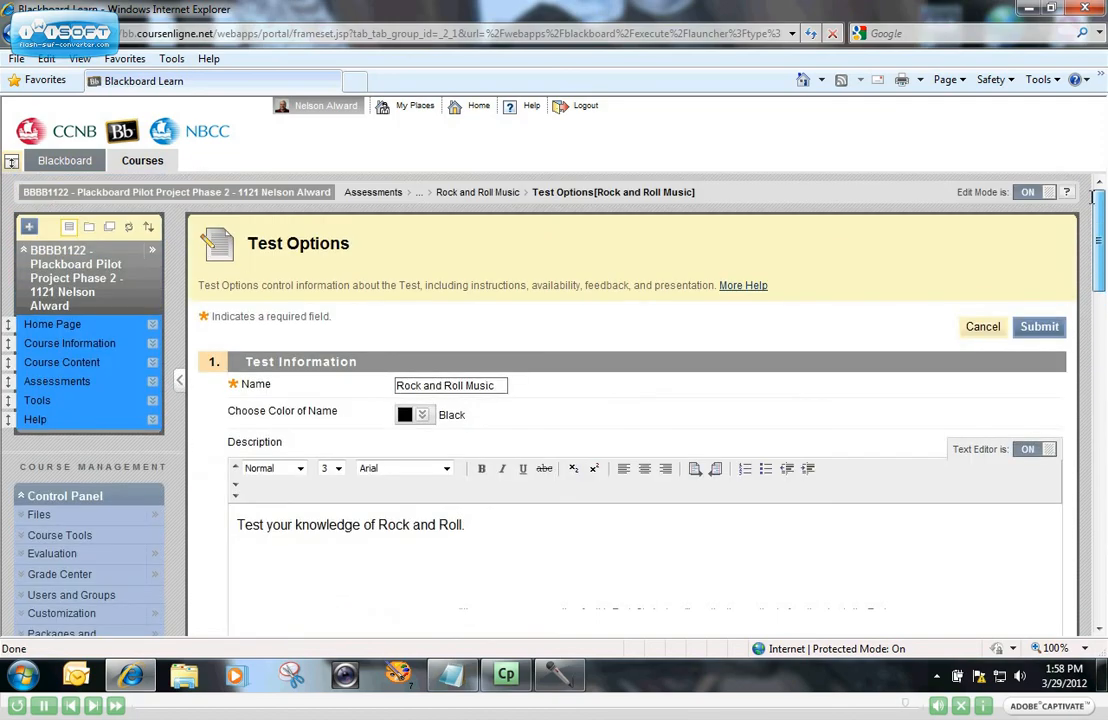
click(1040, 327)
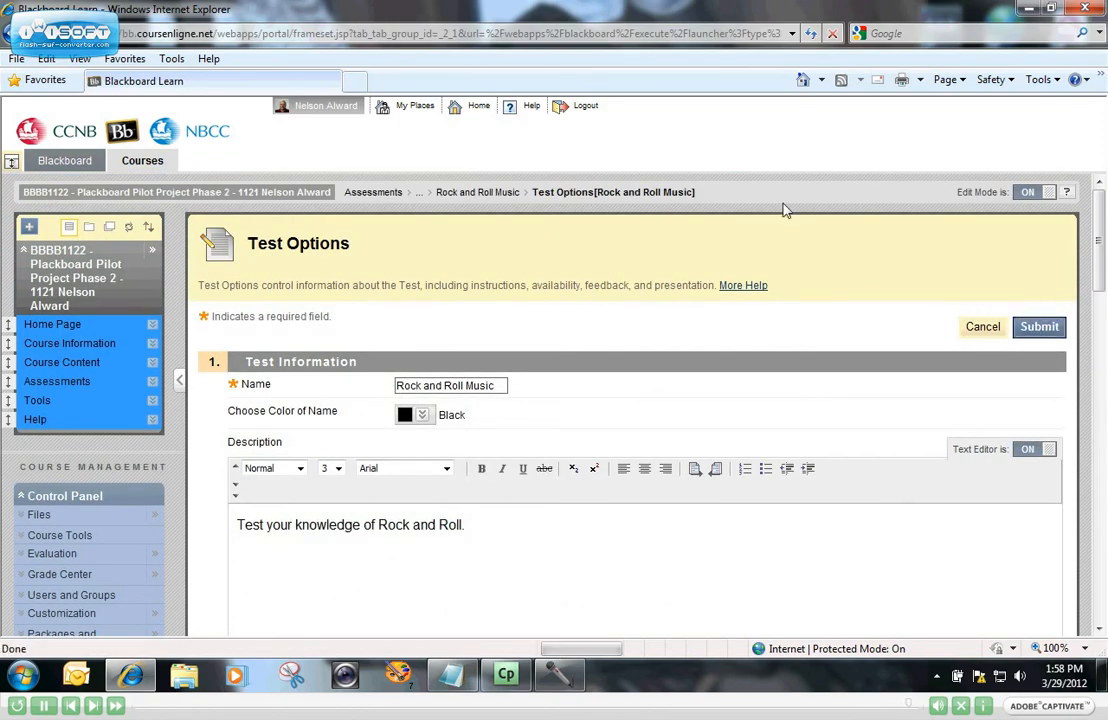